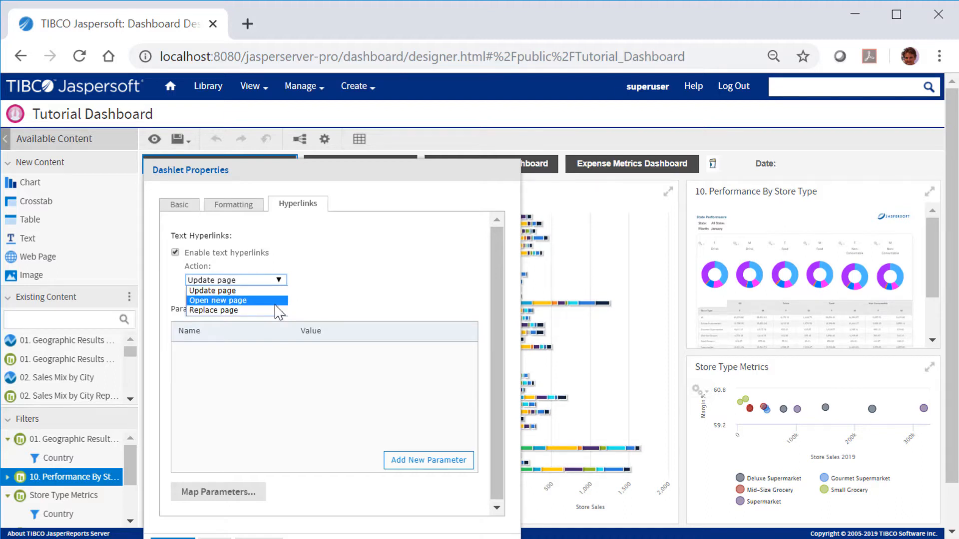
- Set the text dashlet's hyperlink action to Open new page targeting the 2. Performance Summary Dashboard, and close the properties
click(272, 302)
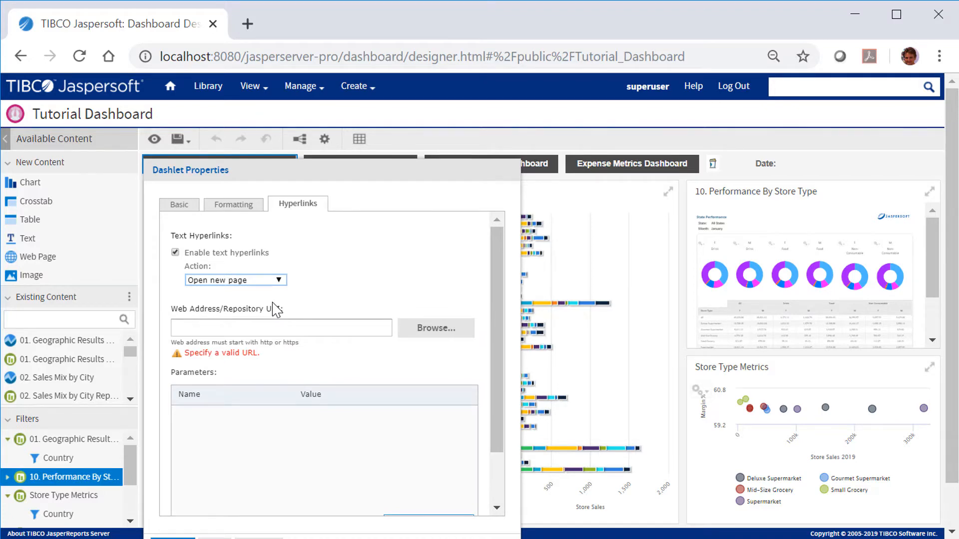
click(425, 330)
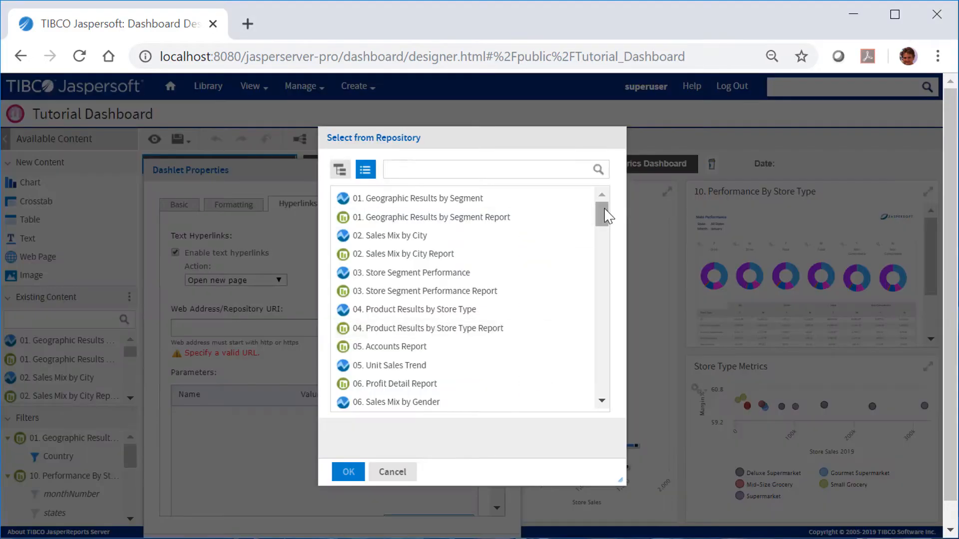
drag(607, 215, 604, 251)
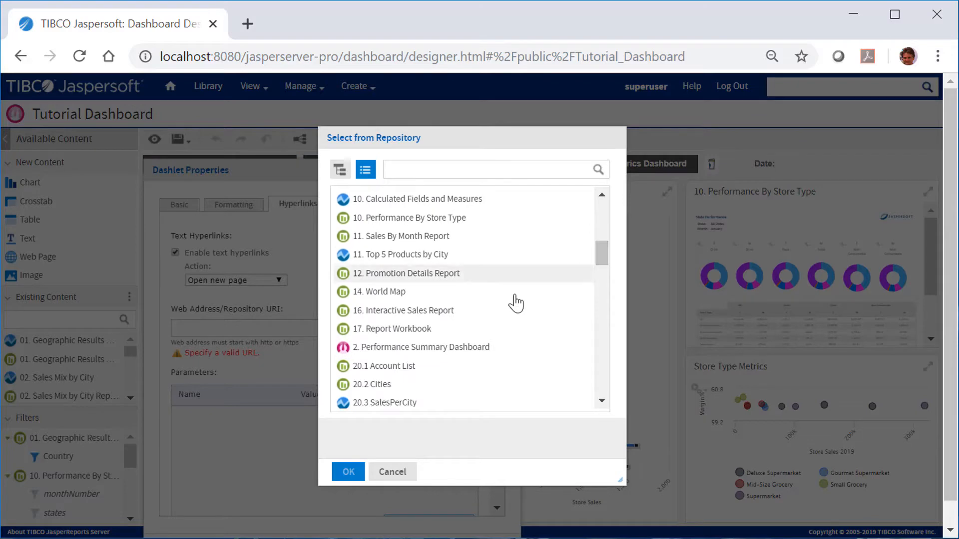
click(419, 352)
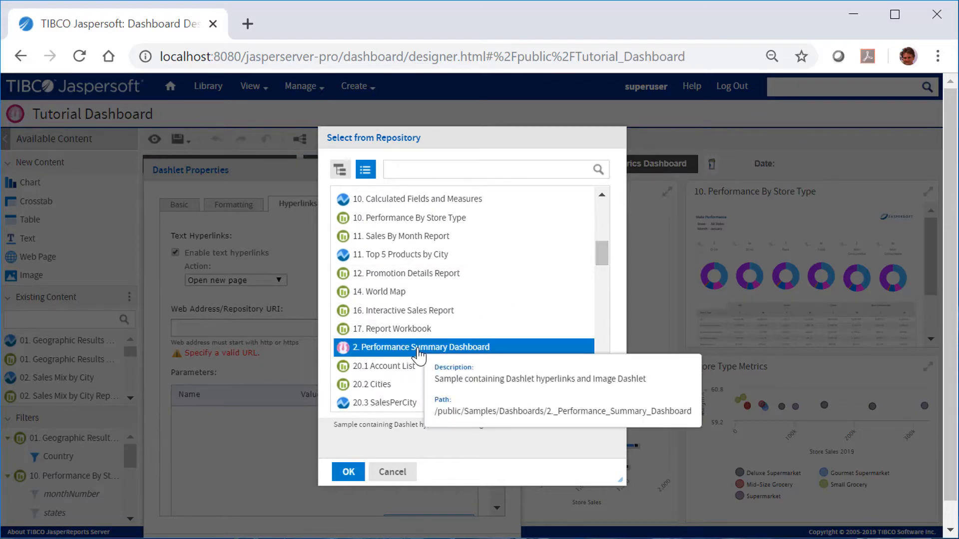
key(Return)
drag(435, 172, 434, 110)
click(220, 492)
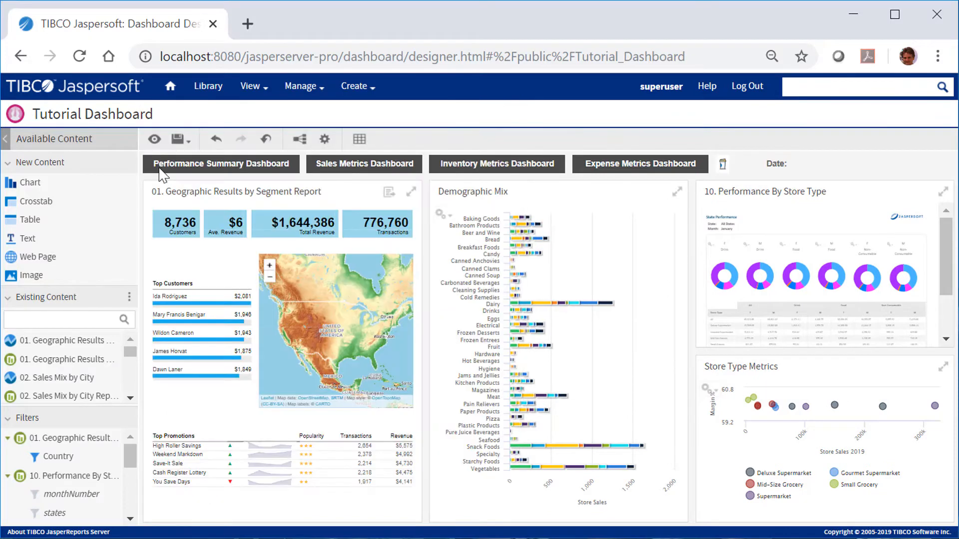
- Preview the dashboard and test the Performance Summary Dashboard link, then return to design mode
click(152, 140)
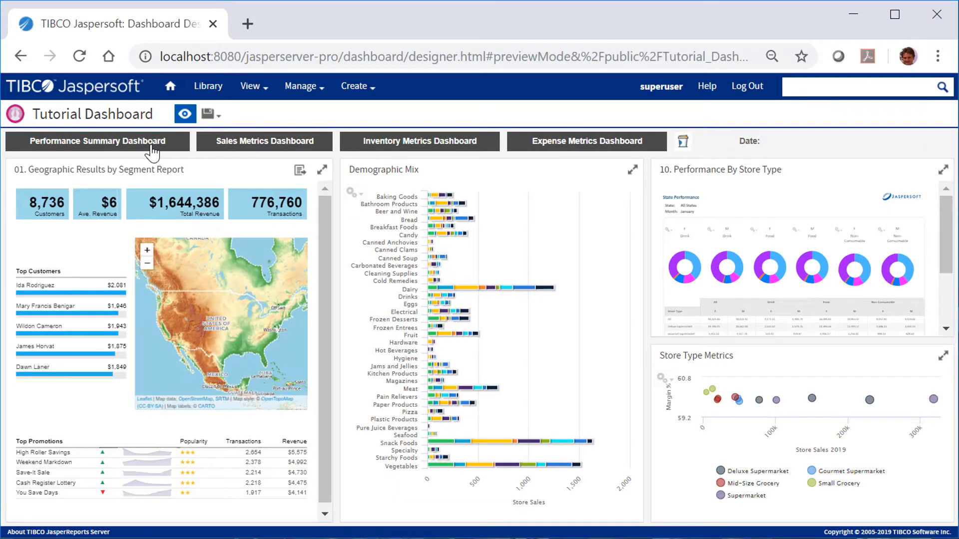
click(151, 142)
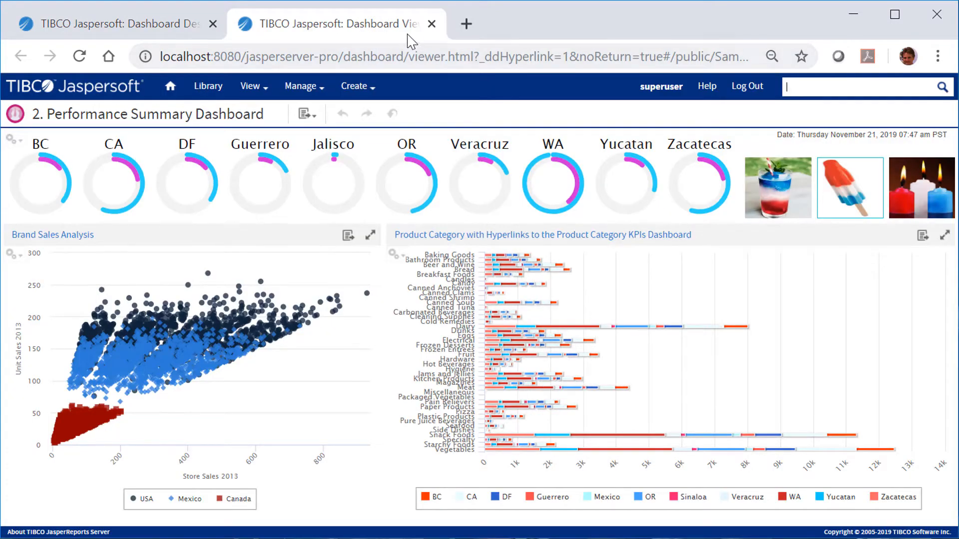
click(431, 23)
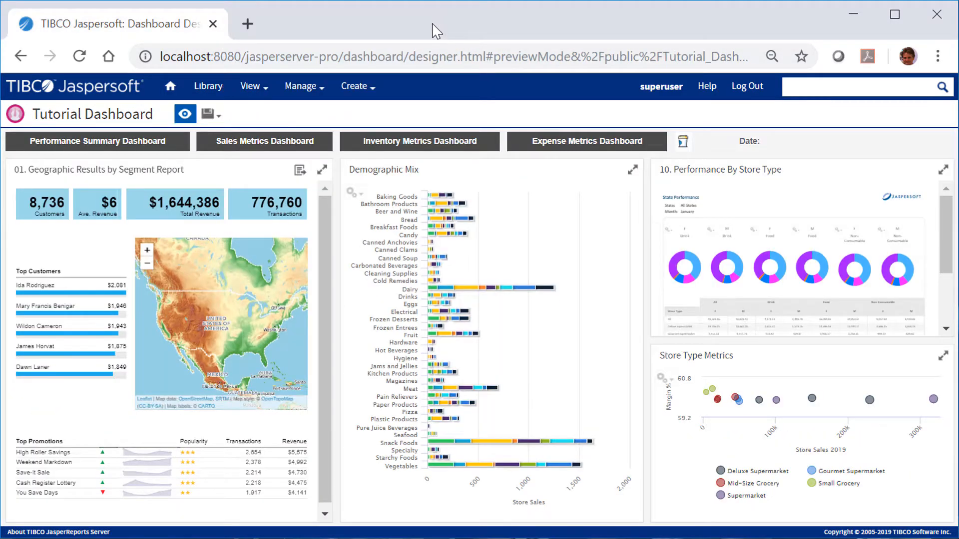
click(184, 114)
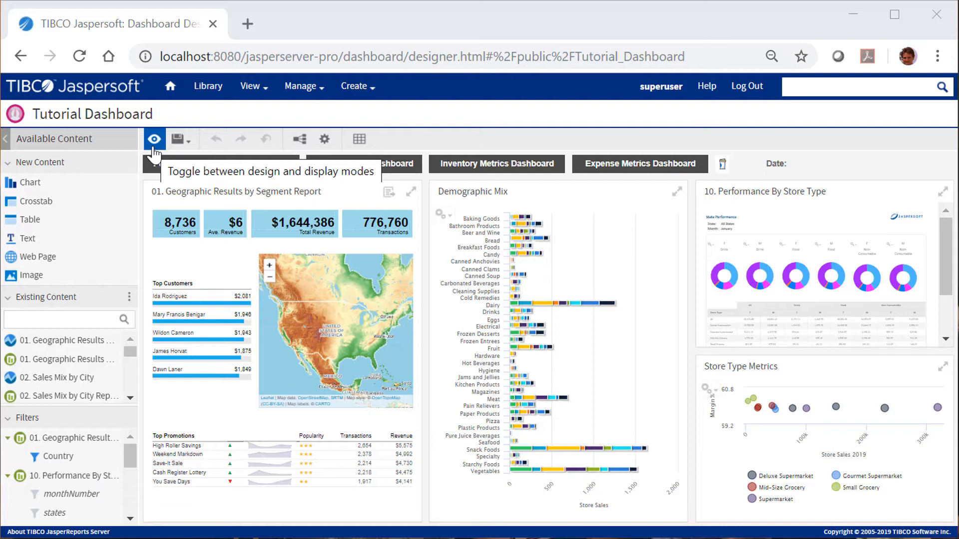
- Save the dashboard
click(179, 140)
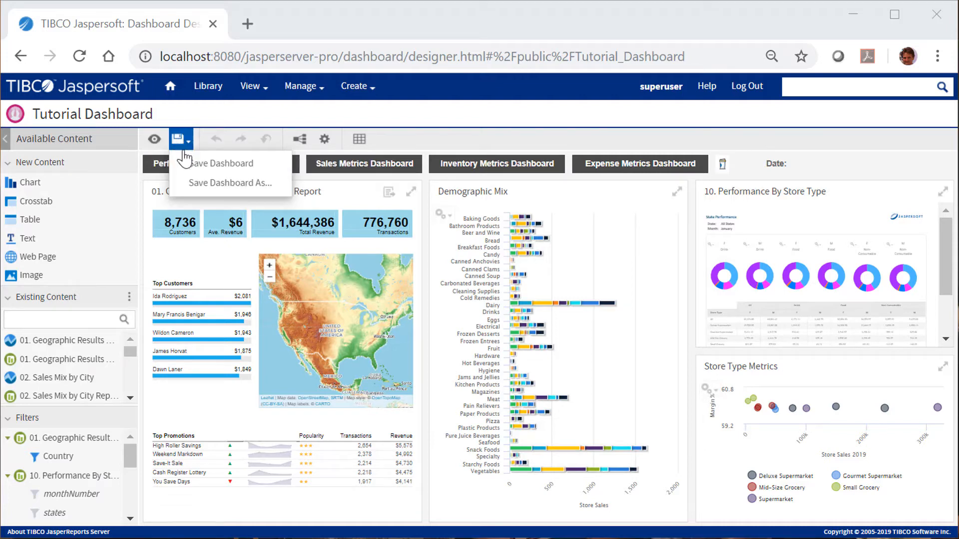
click(187, 166)
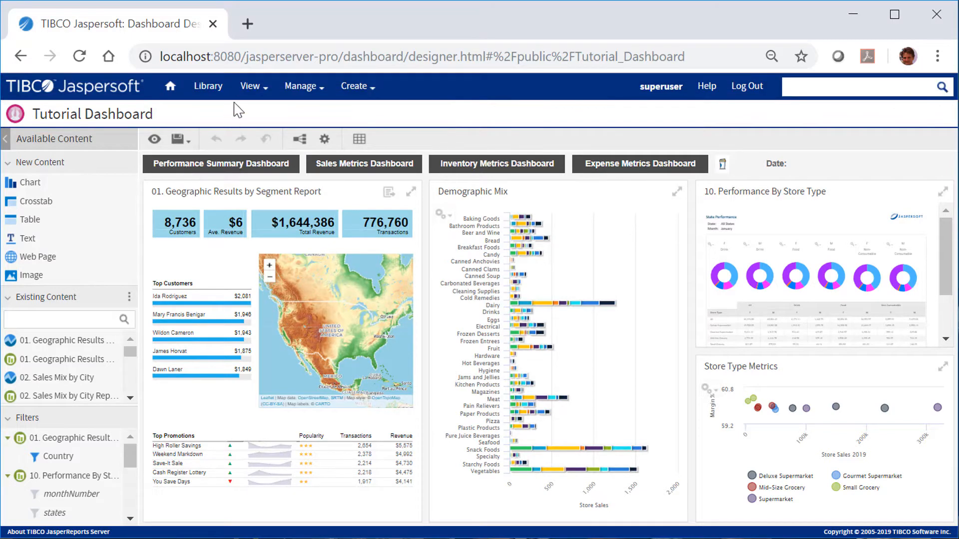
- Upload the Food image from the computer as a new image file resource in the Samples > Resources > Images repository folder
click(242, 86)
click(256, 132)
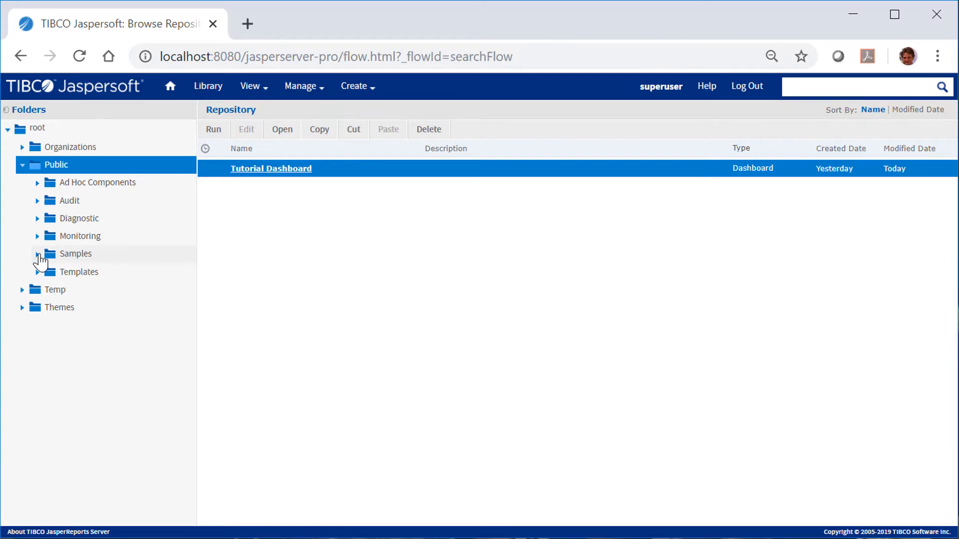
click(38, 254)
click(52, 379)
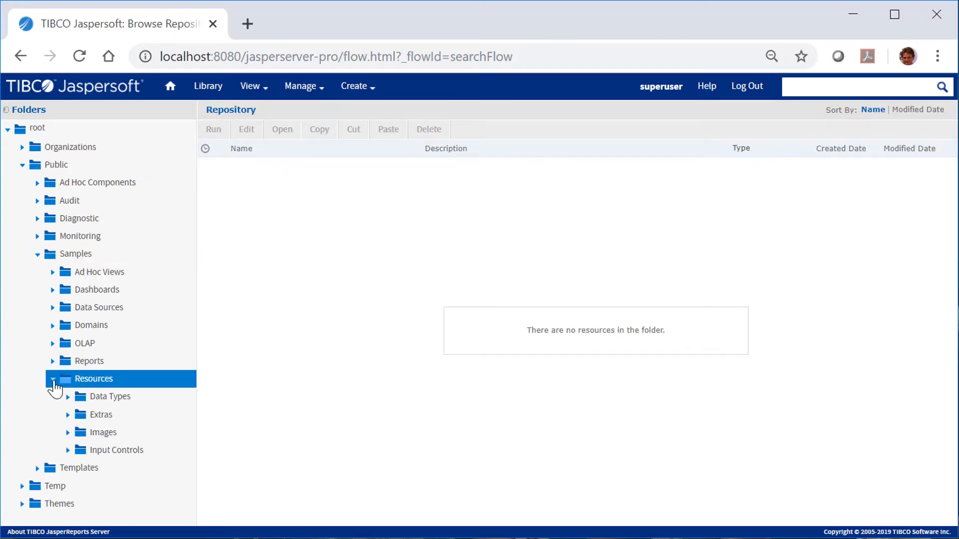
right_click(96, 434)
mouse_move(152, 369)
mouse_move(214, 352)
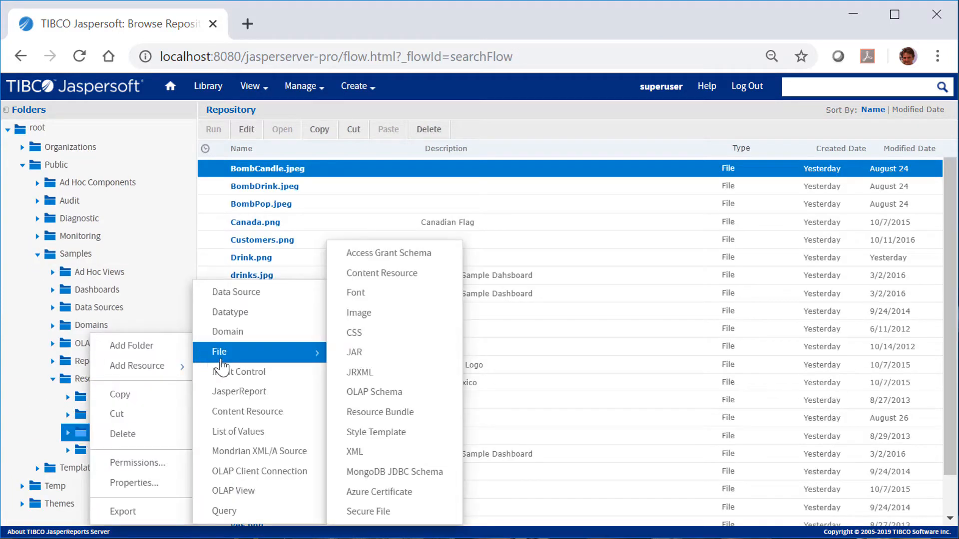
click(368, 322)
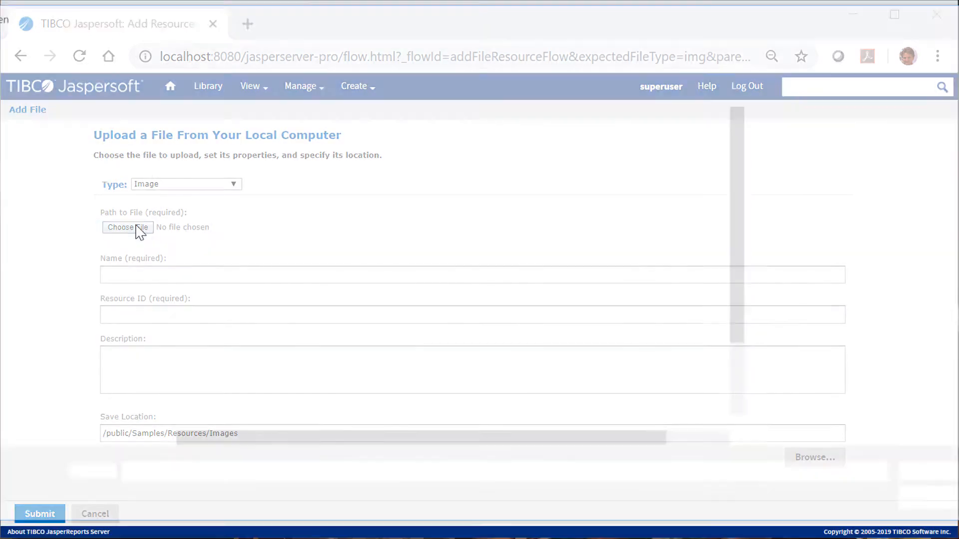
click(135, 228)
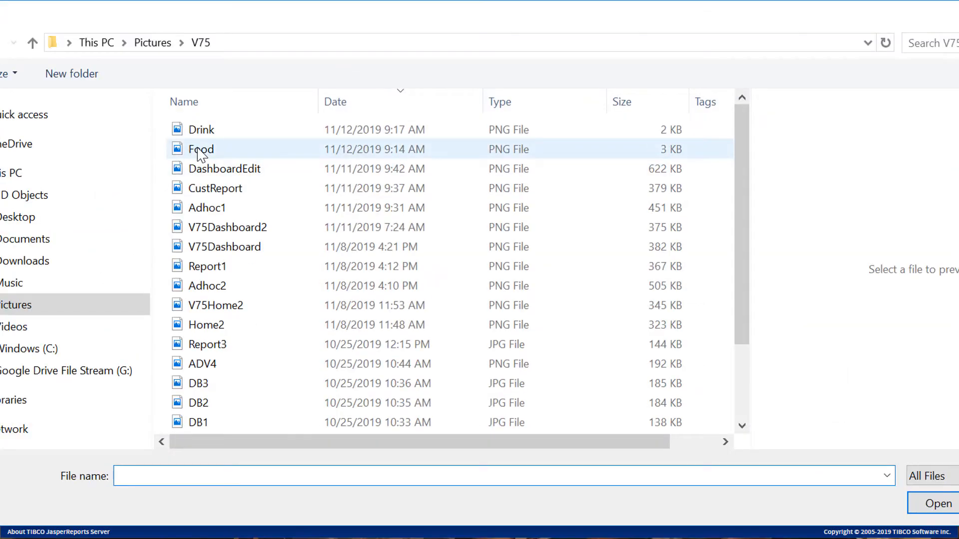
click(200, 152)
click(934, 503)
click(25, 516)
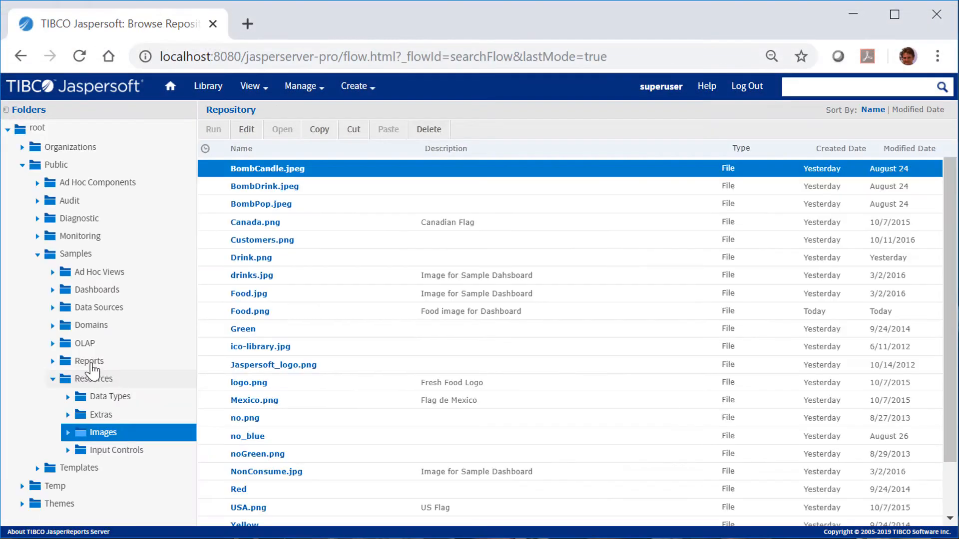
- Back in the dashboard designer, add an Image dashlet in the title row using the Food.jpg repository image
right_click(259, 169)
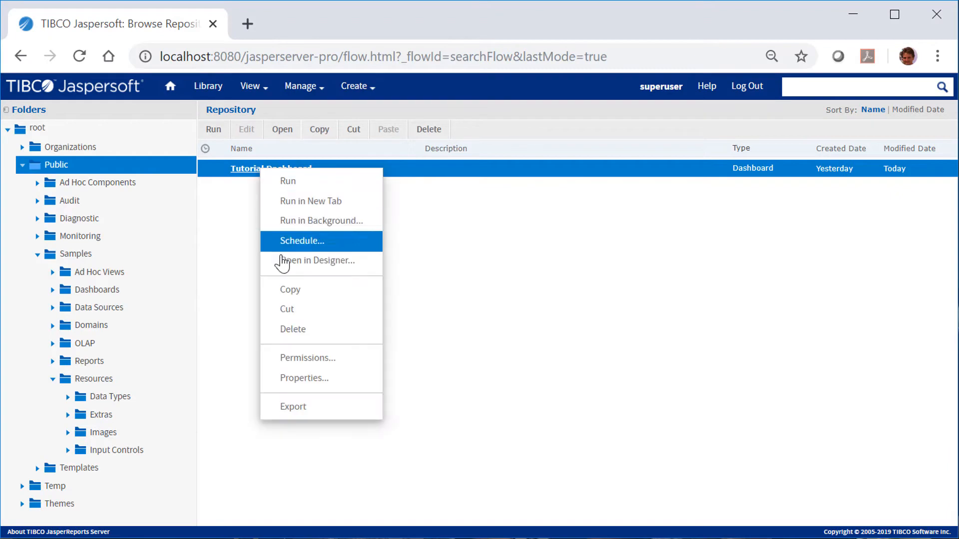
click(283, 261)
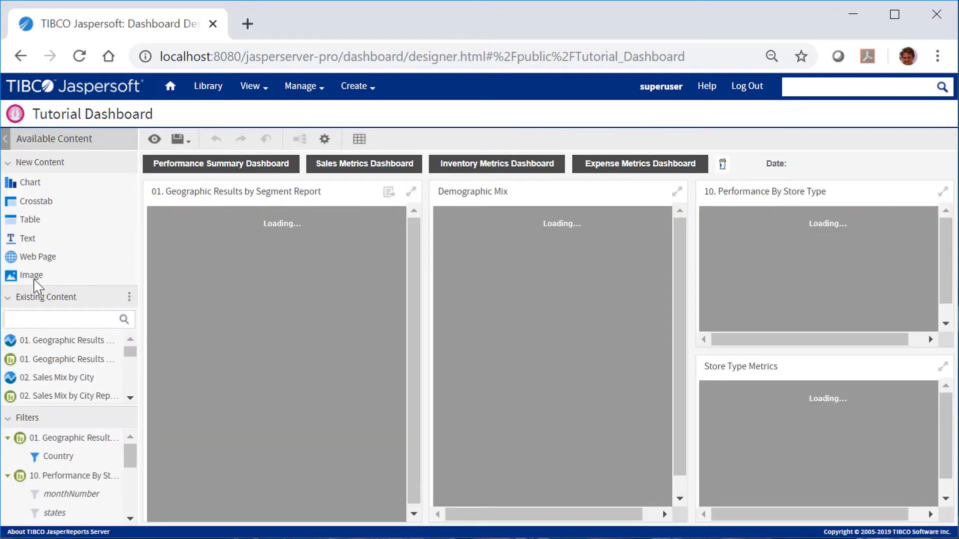
drag(30, 276, 736, 164)
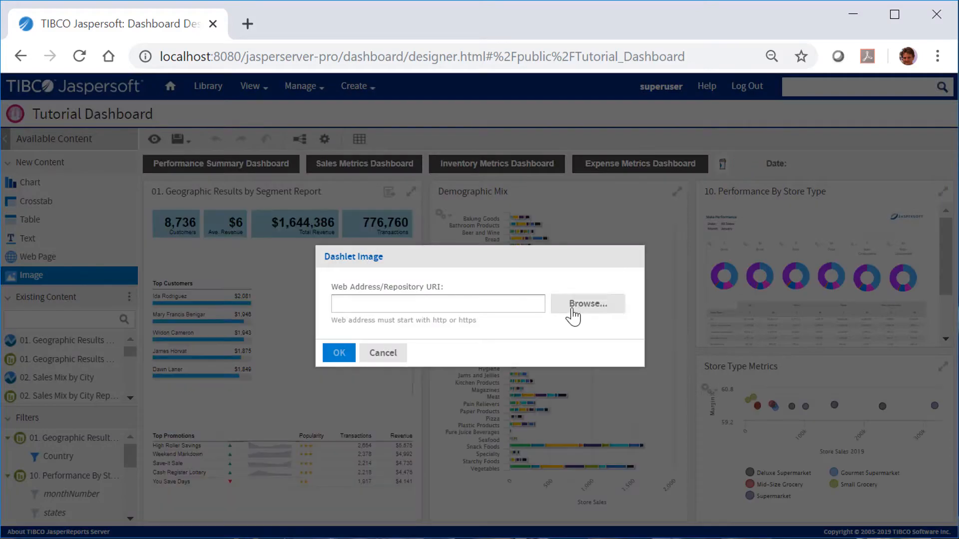
click(572, 305)
text(foo)
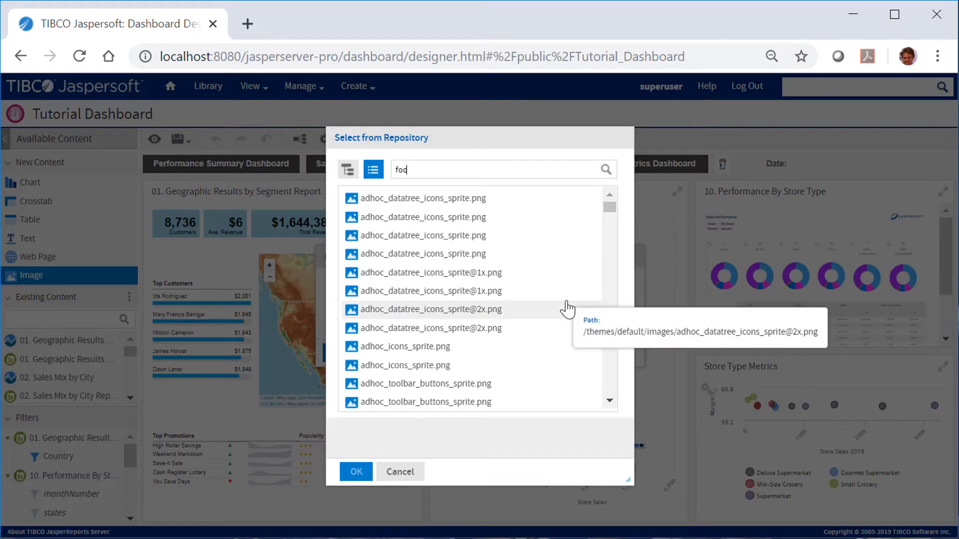
text(d)
click(410, 198)
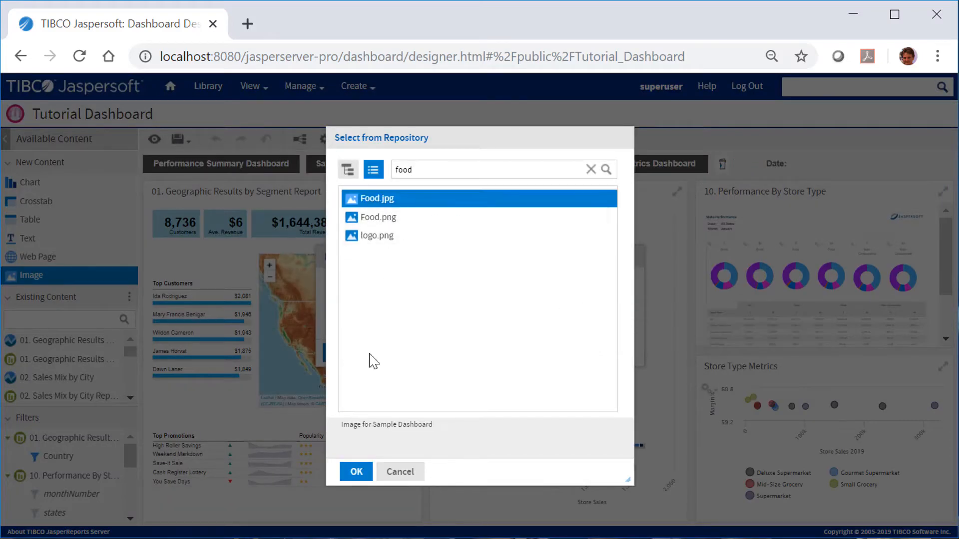
click(358, 472)
click(341, 356)
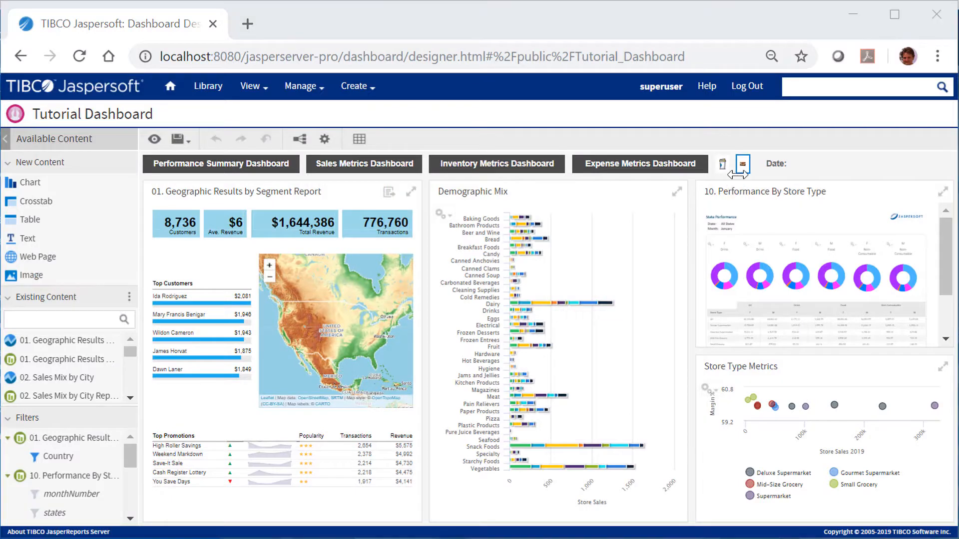
- Open the image dashlet's properties, turn off its borders, and set Scale to Fit to Dashlet
right_click(743, 165)
click(774, 169)
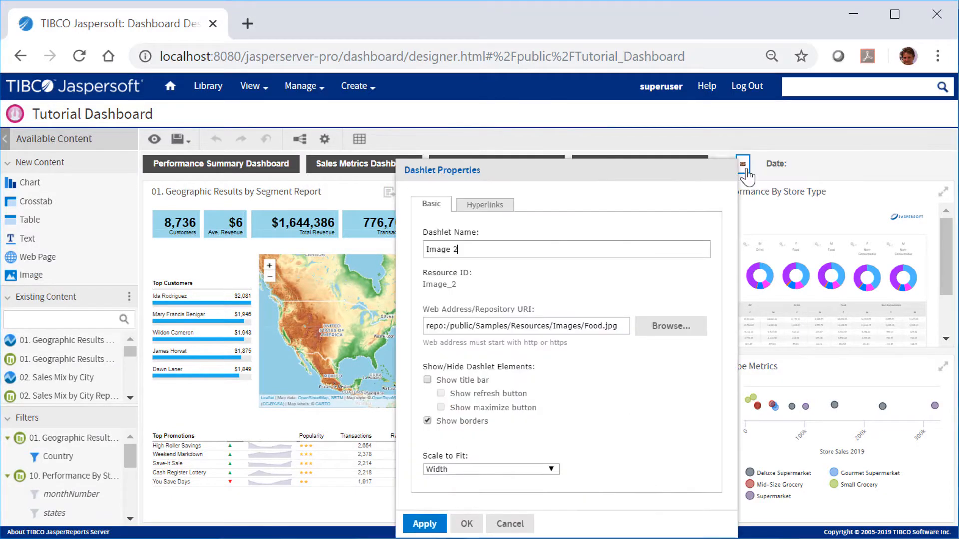
click(427, 421)
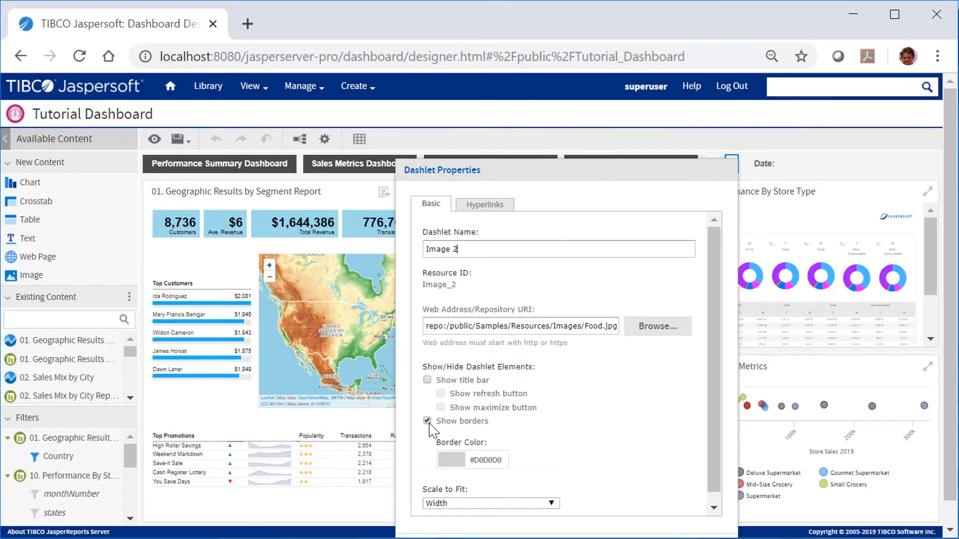
click(427, 421)
click(499, 461)
click(444, 502)
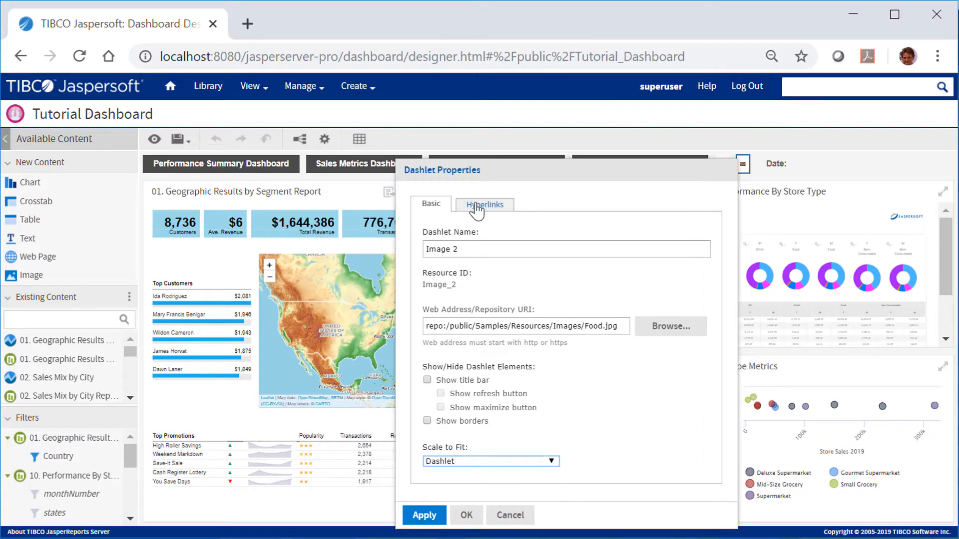
- Enable image hyperlinks with the Replace page action, targeting the 5. Top Performers dashboard
click(477, 206)
click(427, 253)
click(512, 281)
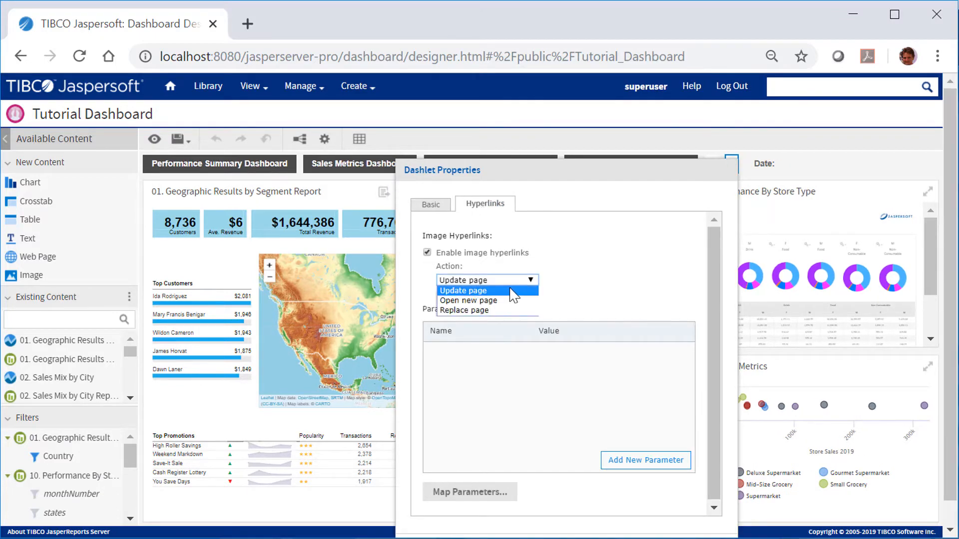
click(495, 311)
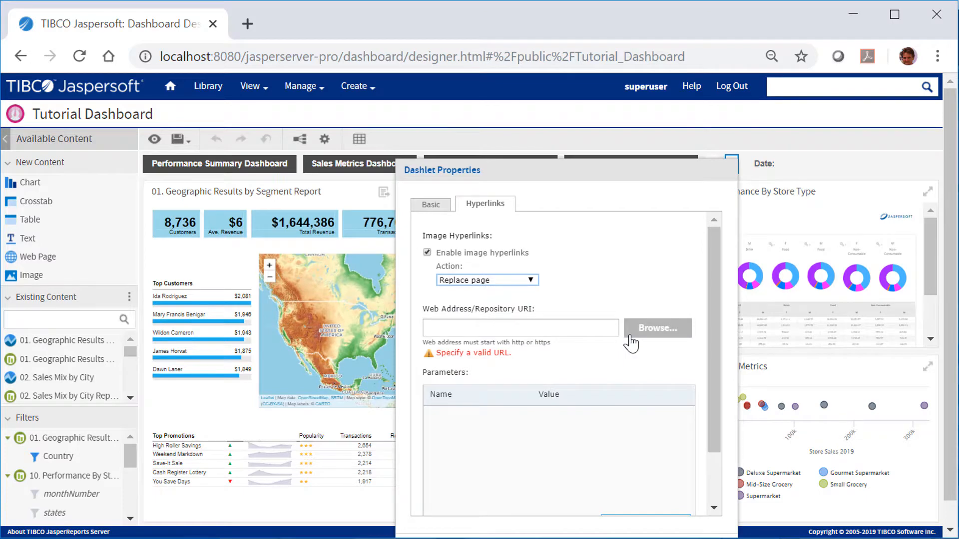
click(630, 334)
drag(601, 214, 591, 295)
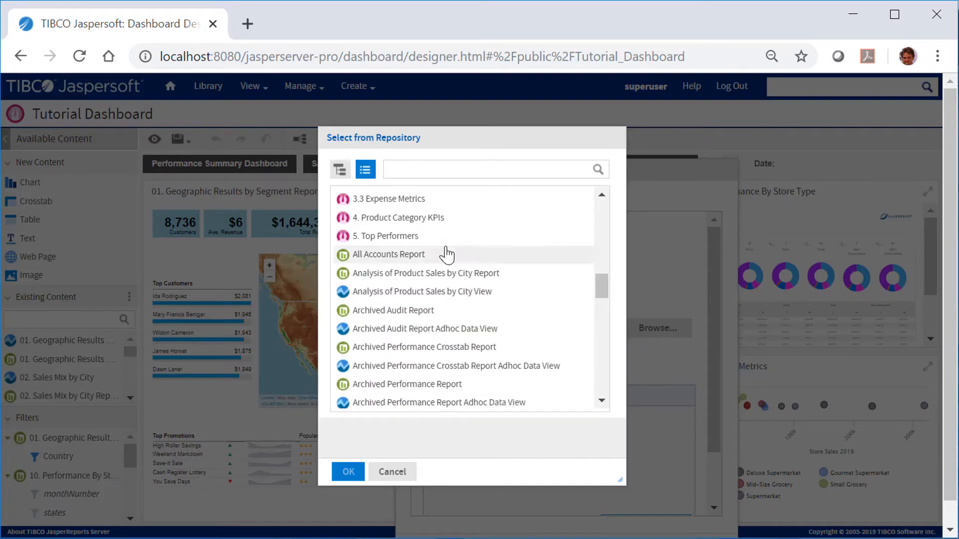
click(383, 235)
click(348, 472)
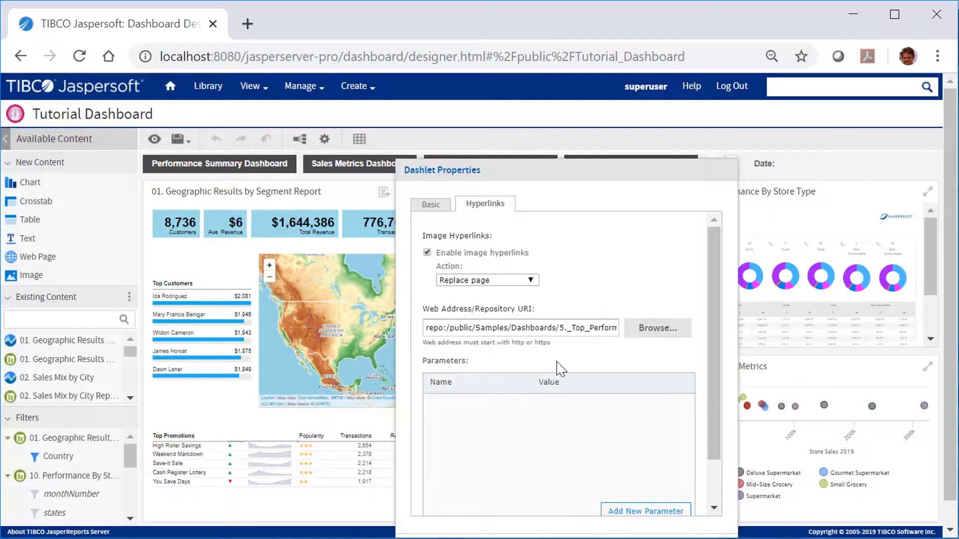
- Append the parameter ?product_family_1=Food to the image hyperlink's repository URI and confirm the dashlet properties
drag(605, 327, 629, 331)
click(617, 329)
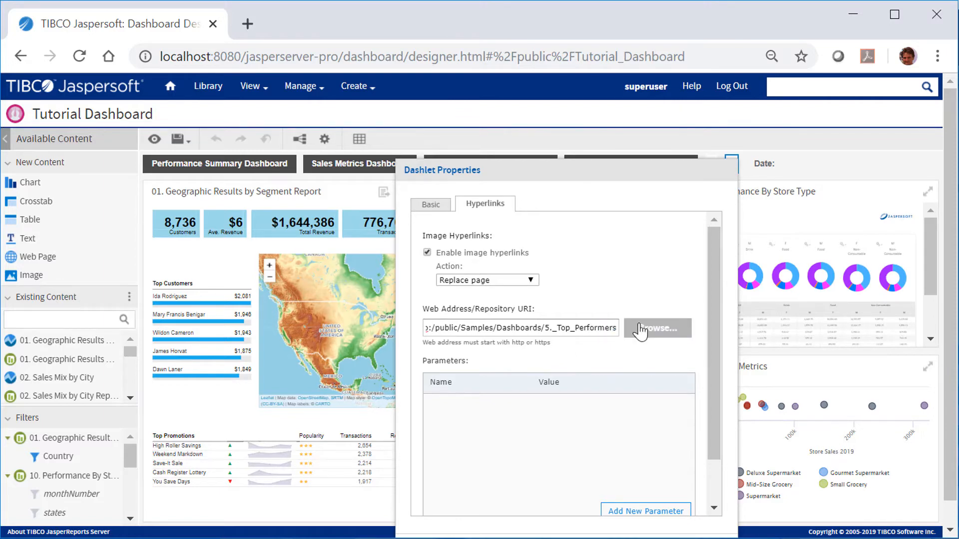
text(?)
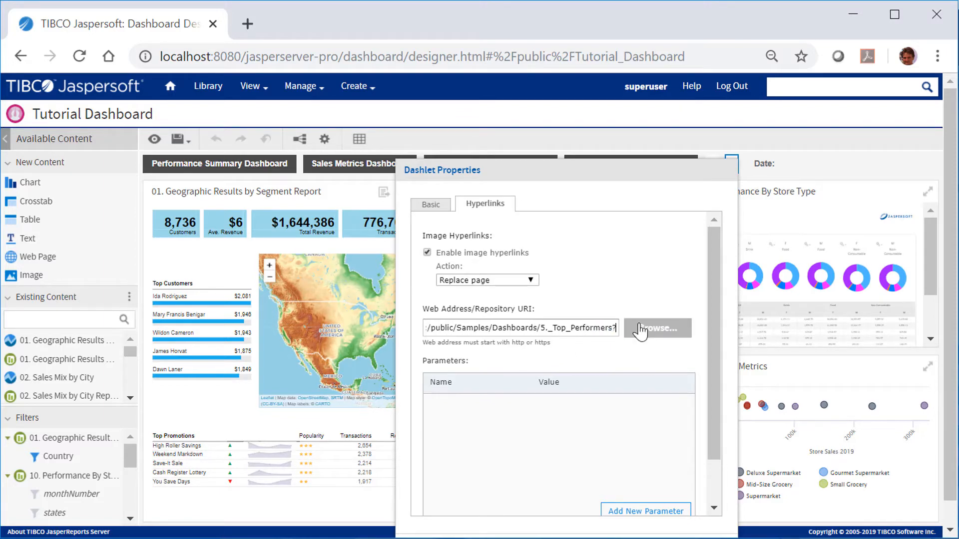
text(produc)
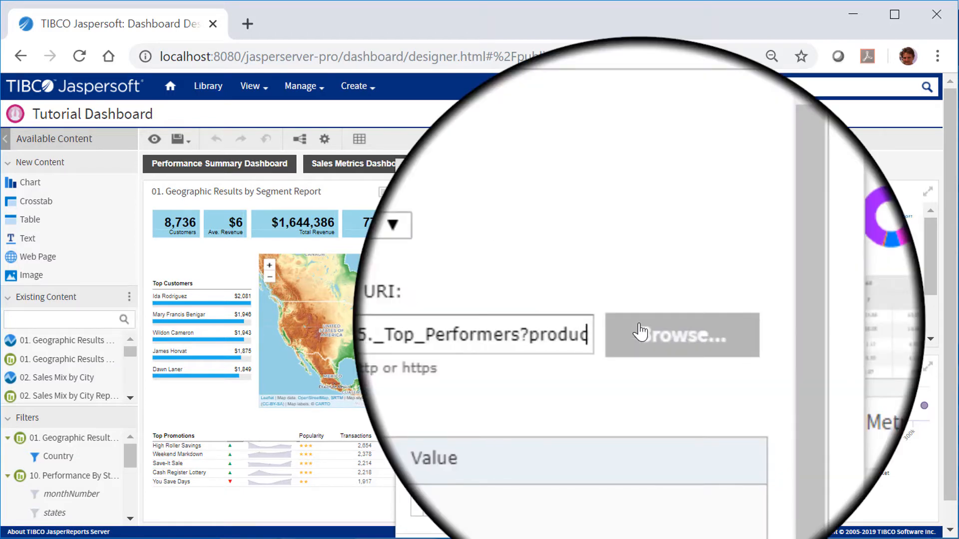
text(t)
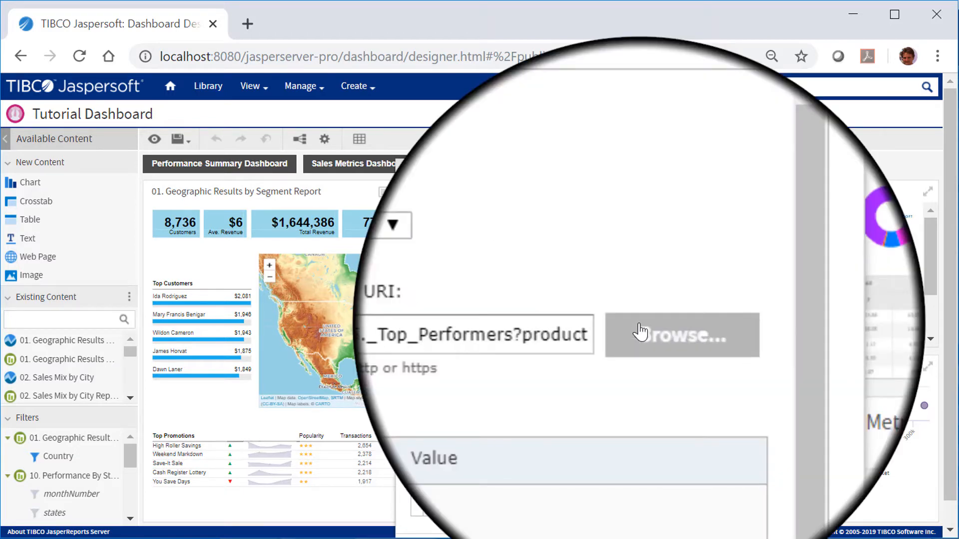
text(_fam)
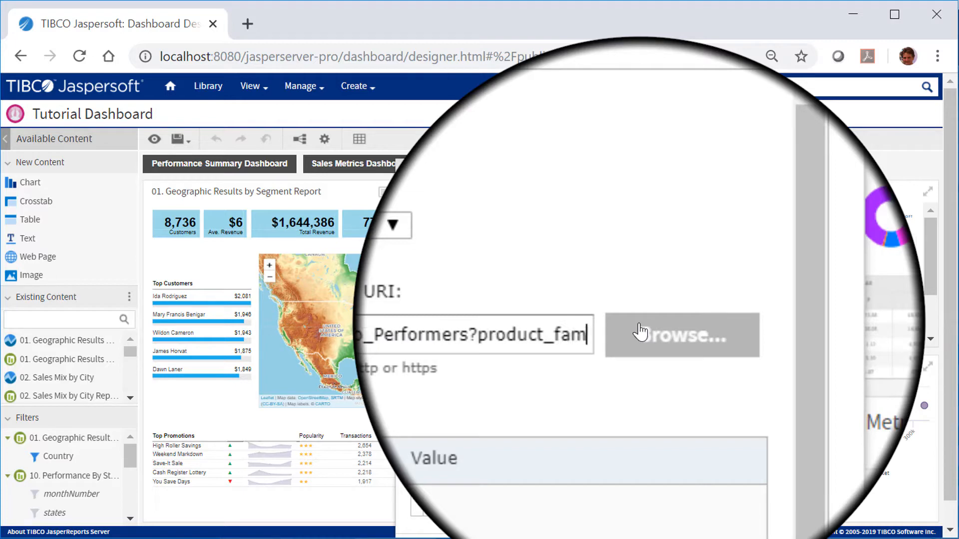
text(ily_)
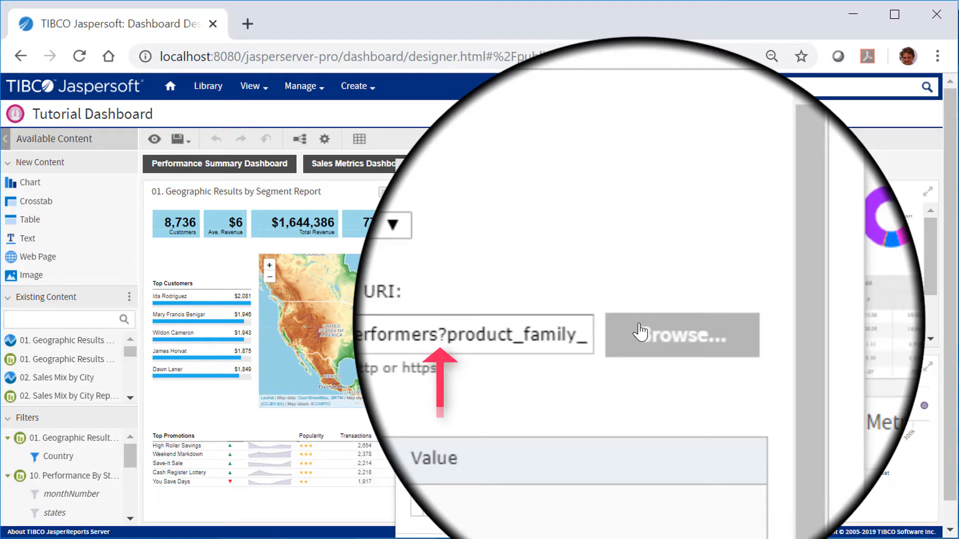
text(1=)
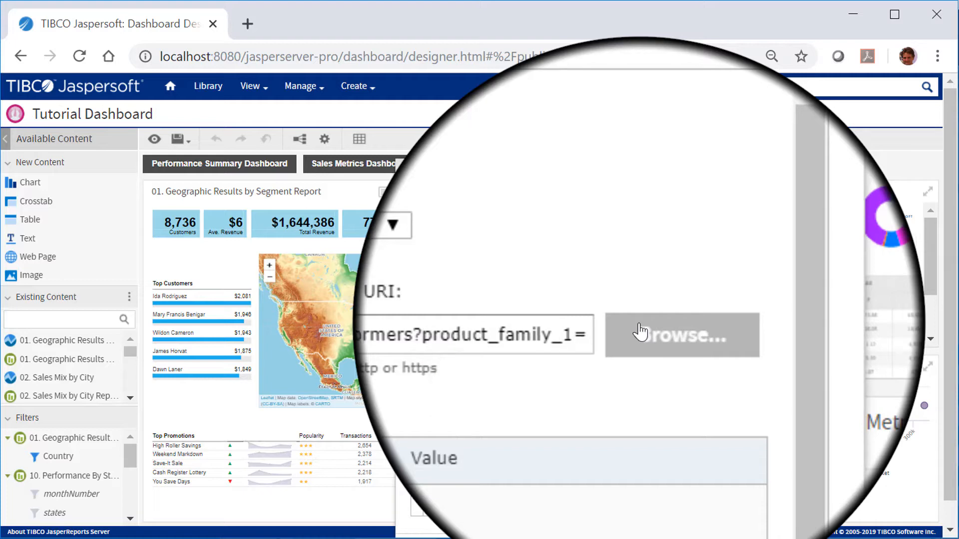
text(Food)
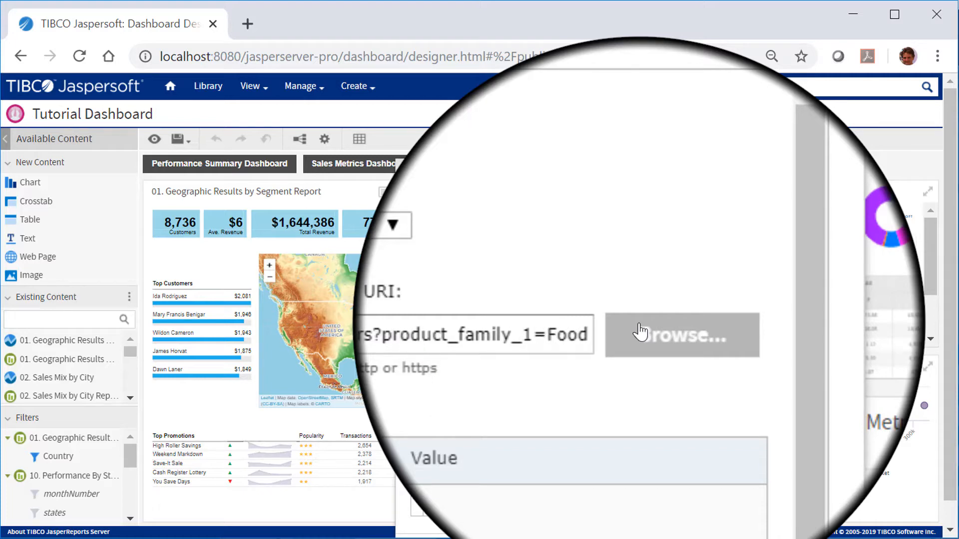
drag(623, 172, 636, 94)
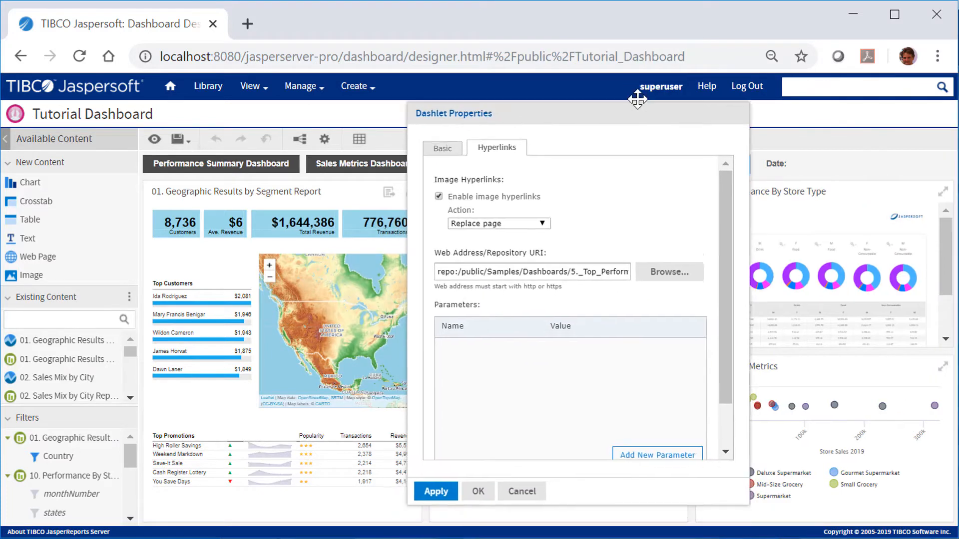
click(475, 477)
- Preview the dashboard, follow the food image link to 5. Top Performers, inspect its filter, and return to the designer
click(155, 139)
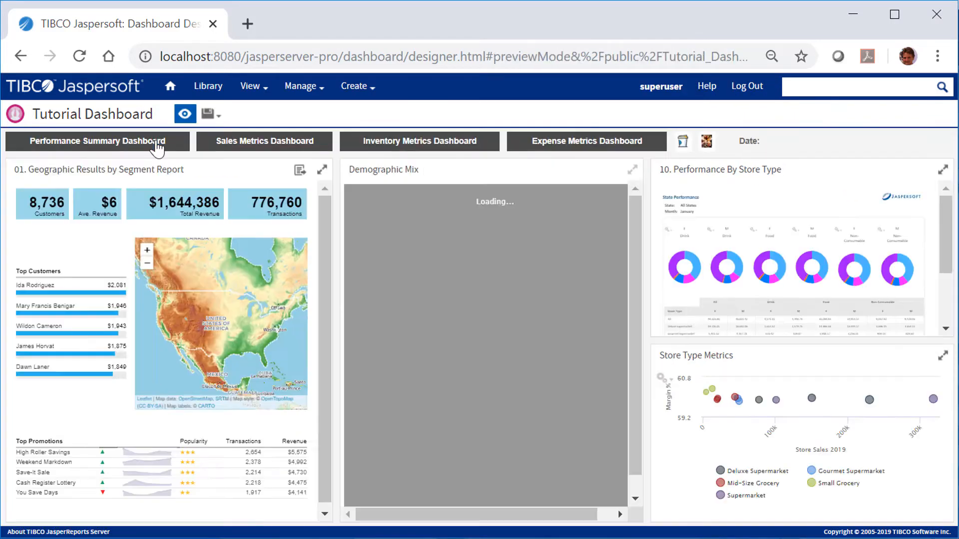
click(708, 144)
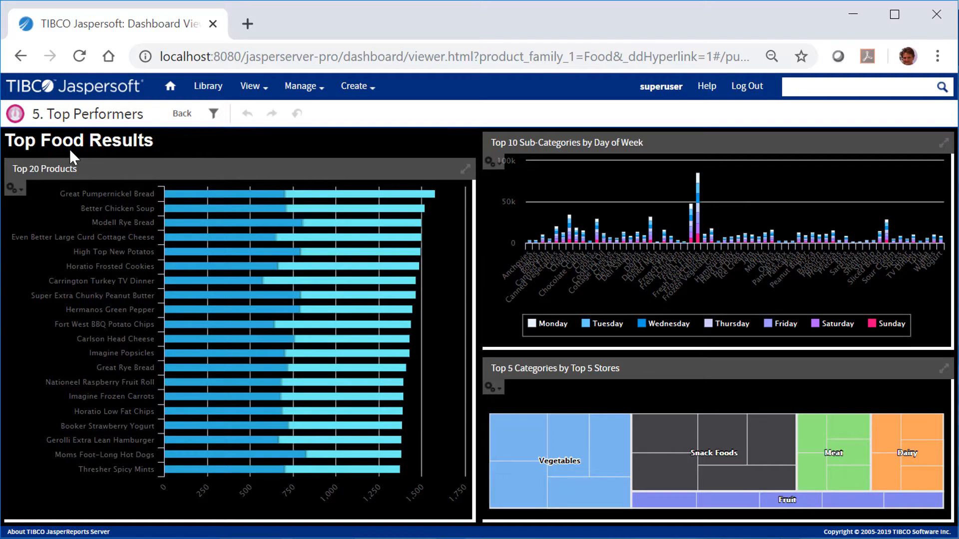
click(213, 114)
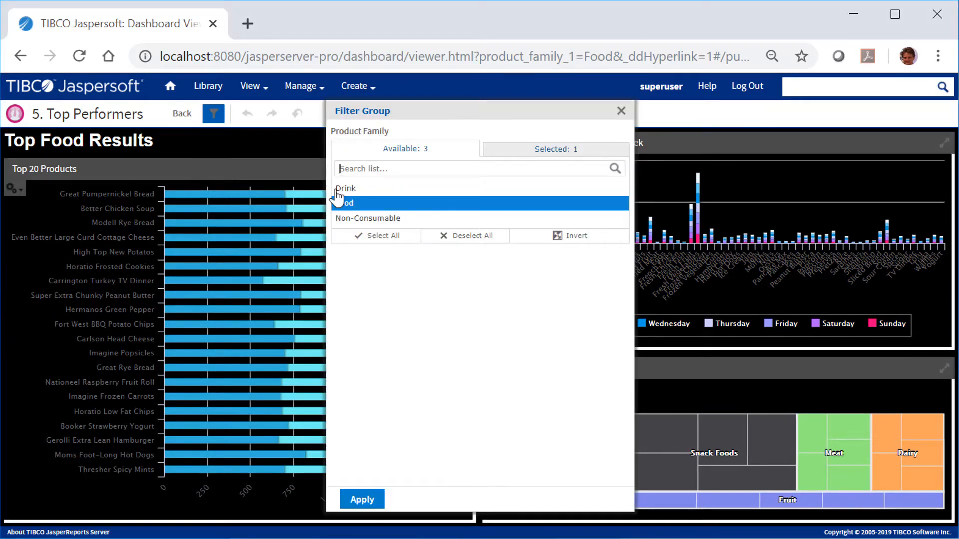
click(621, 111)
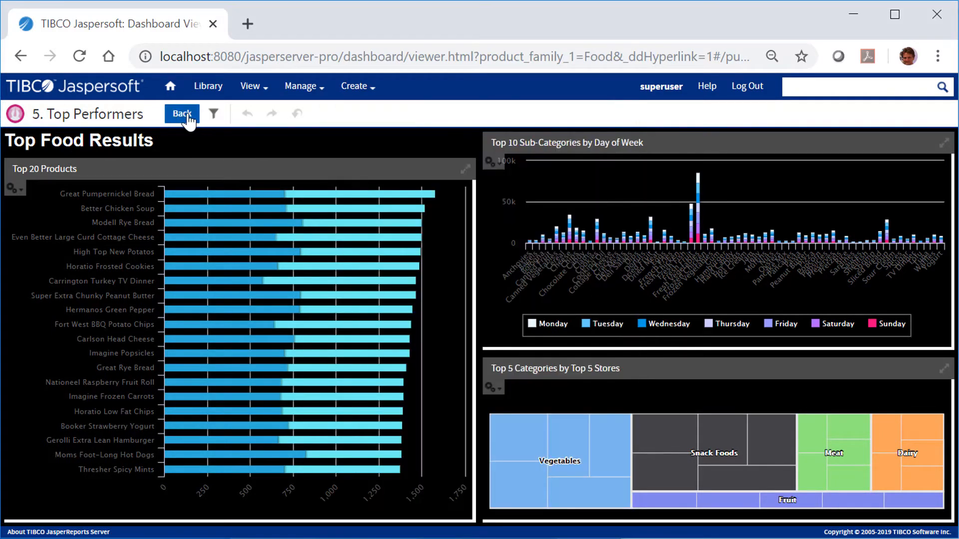
click(185, 115)
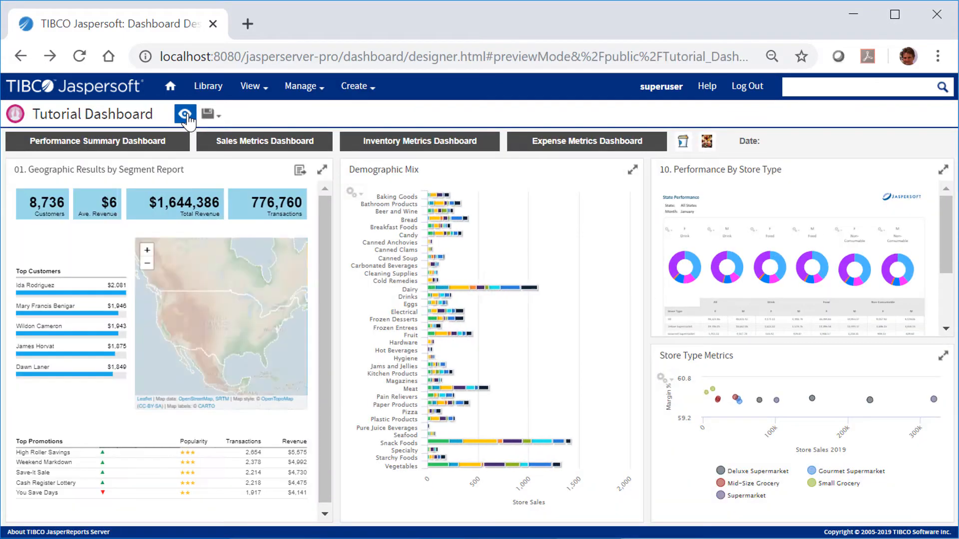
click(185, 115)
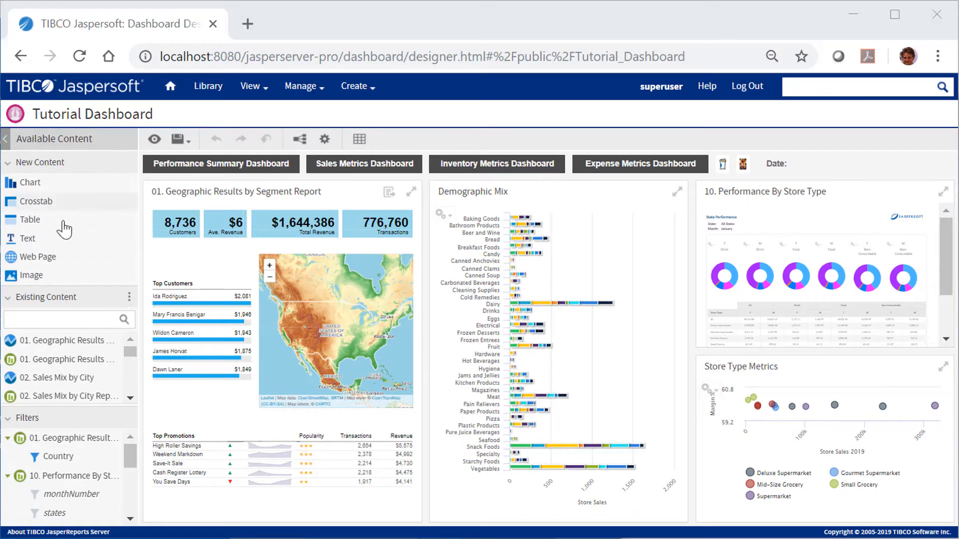
- Add a Text dashlet beside the Date label containing $Date{dddd MMMM DD, YYYY} $Time{HH:mm}
mouse_move(56, 241)
mouse_down()
mouse_move(660, 180)
mouse_move(863, 171)
mouse_up()
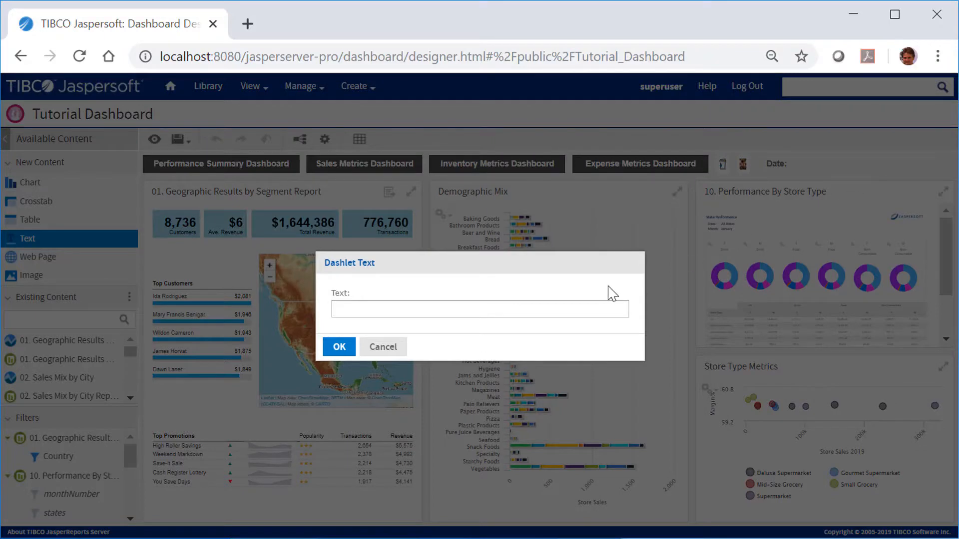
click(569, 308)
text($)
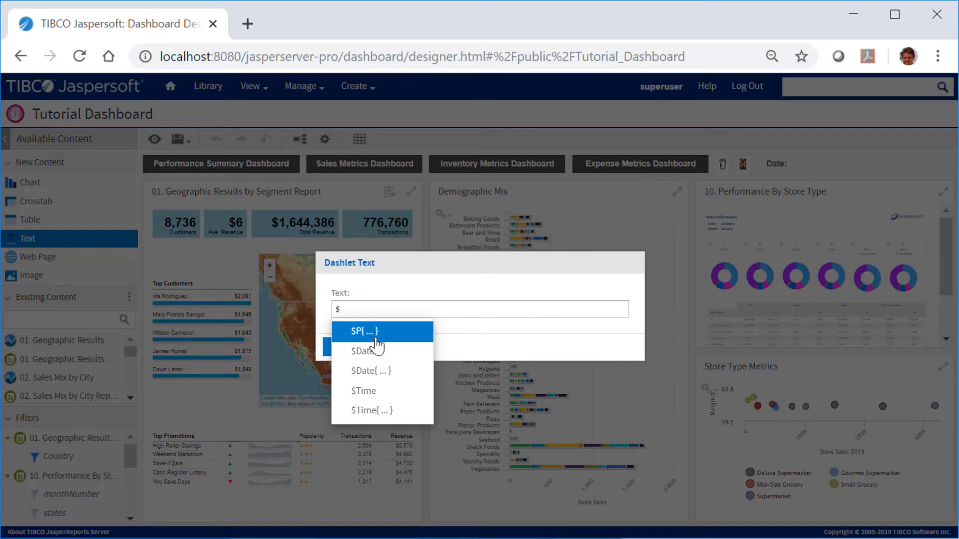
click(377, 370)
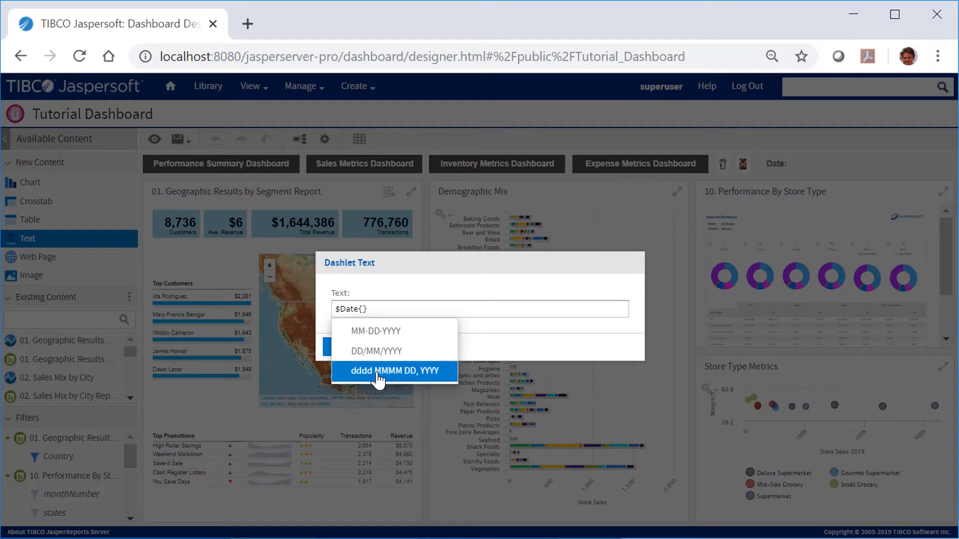
click(377, 376)
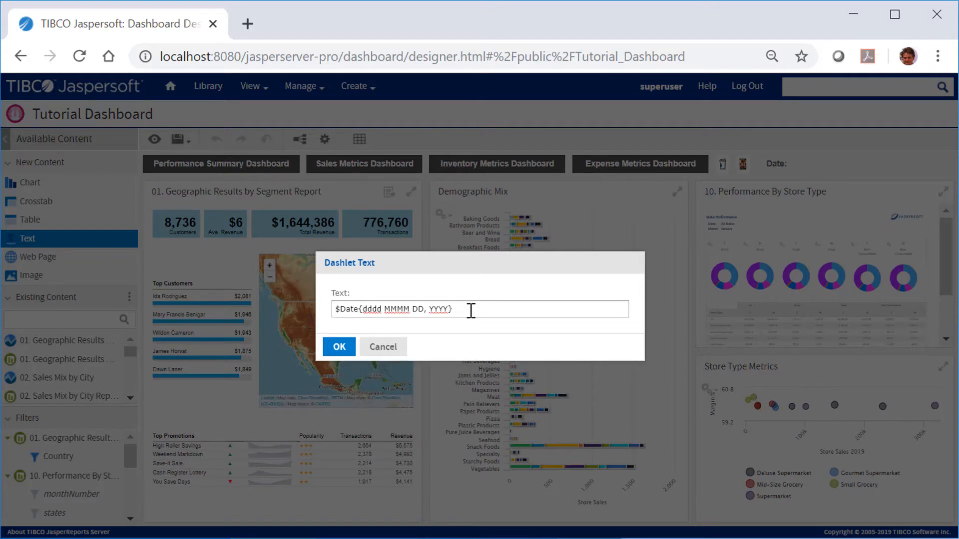
text($)
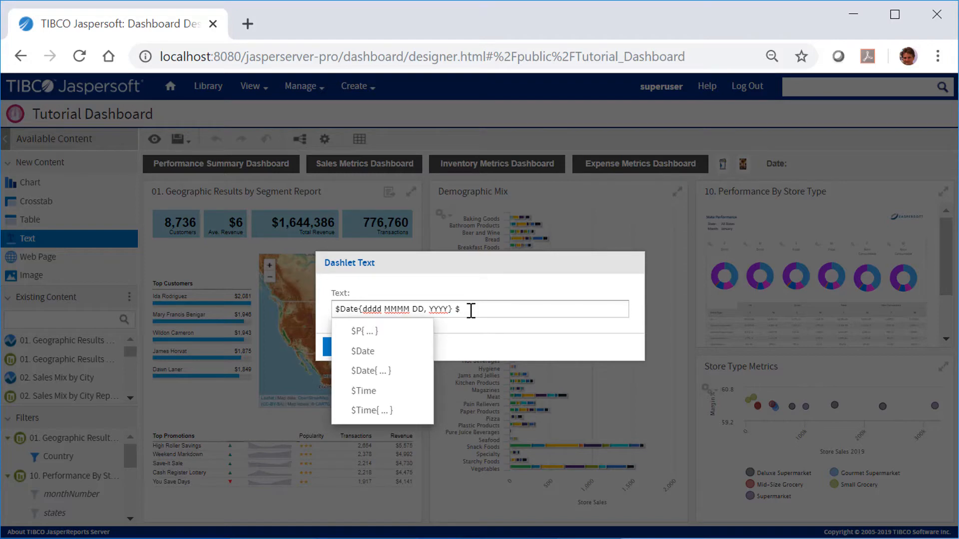
click(399, 411)
click(394, 355)
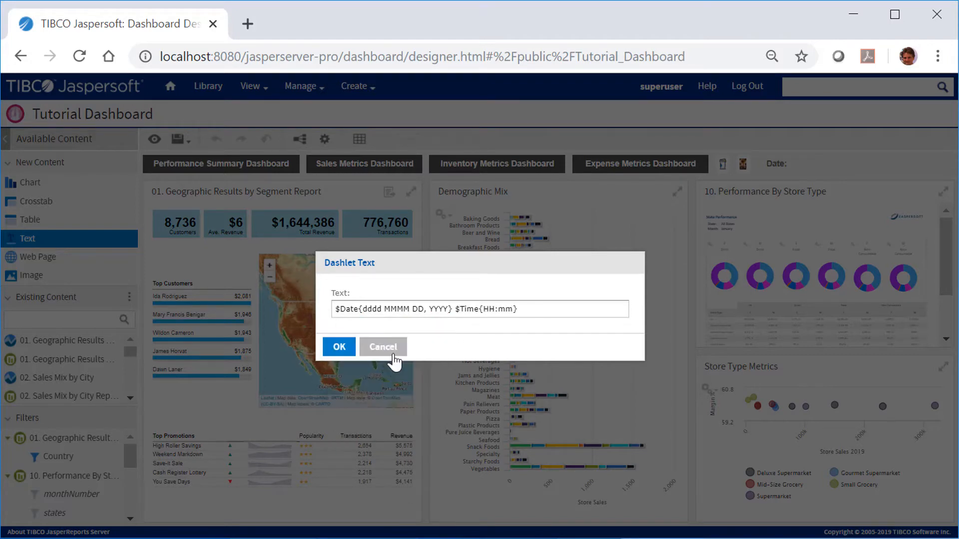
click(343, 346)
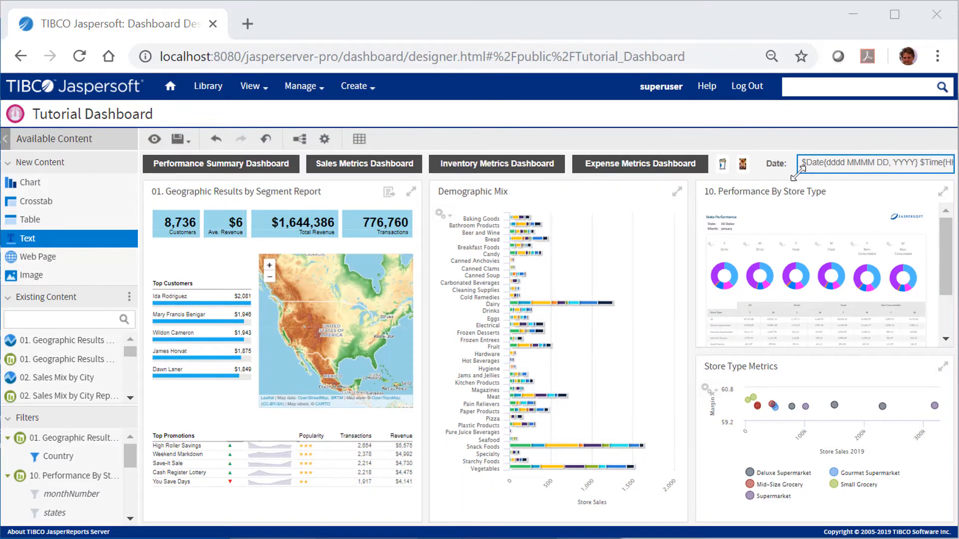
- Preview the dashboard to check the date and time text, then return to editing
click(154, 139)
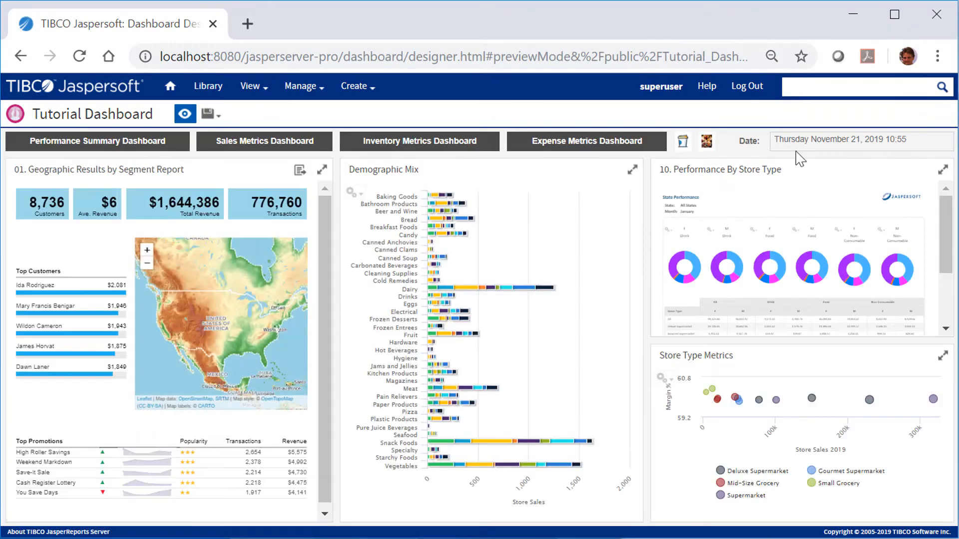
click(184, 114)
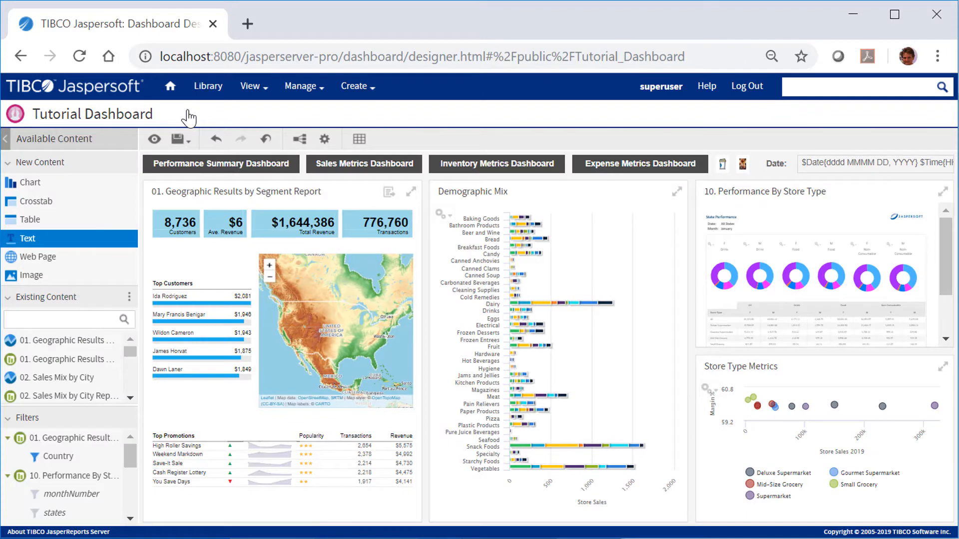
- Add a filter dashlet with the Demographic Mix Customer Gender filter and the Store Type Metrics Country filter
click(8, 298)
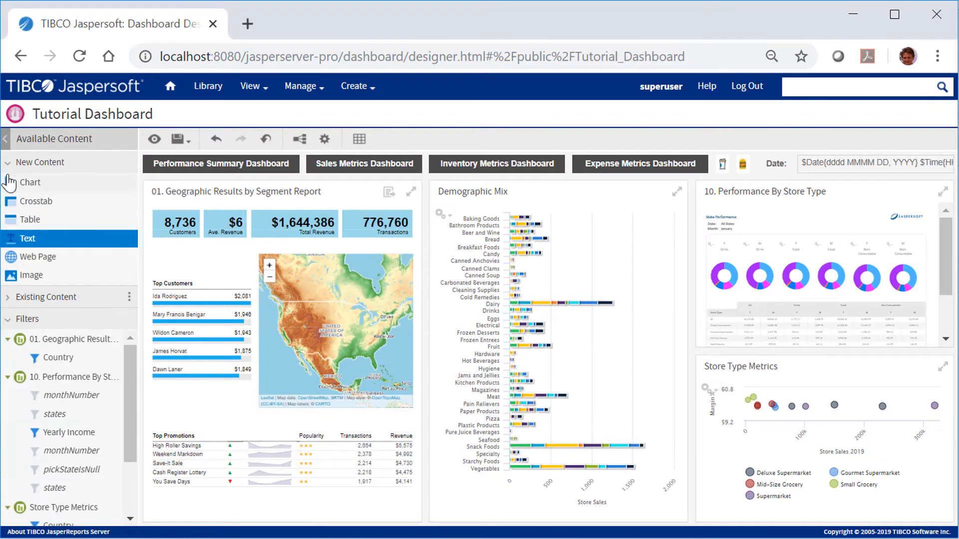
click(8, 163)
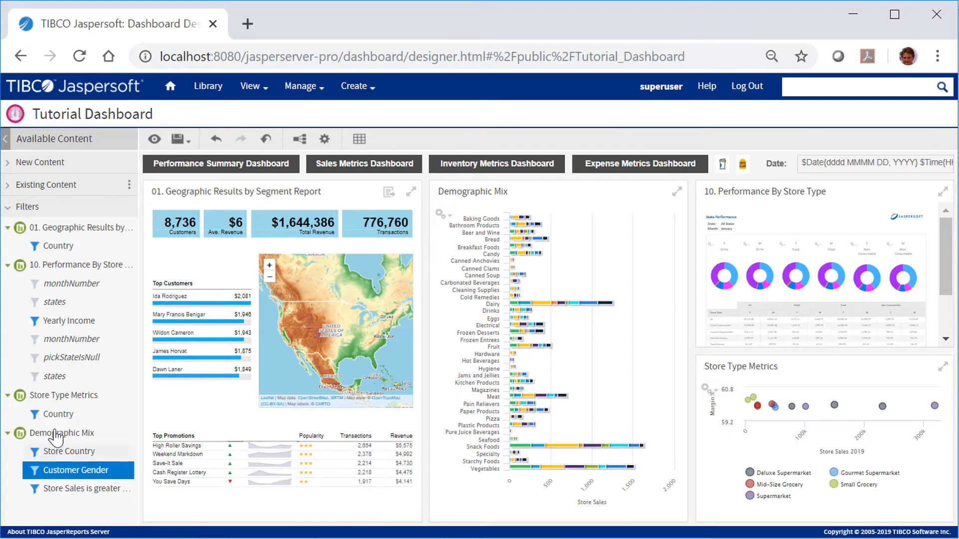
drag(50, 470, 220, 233)
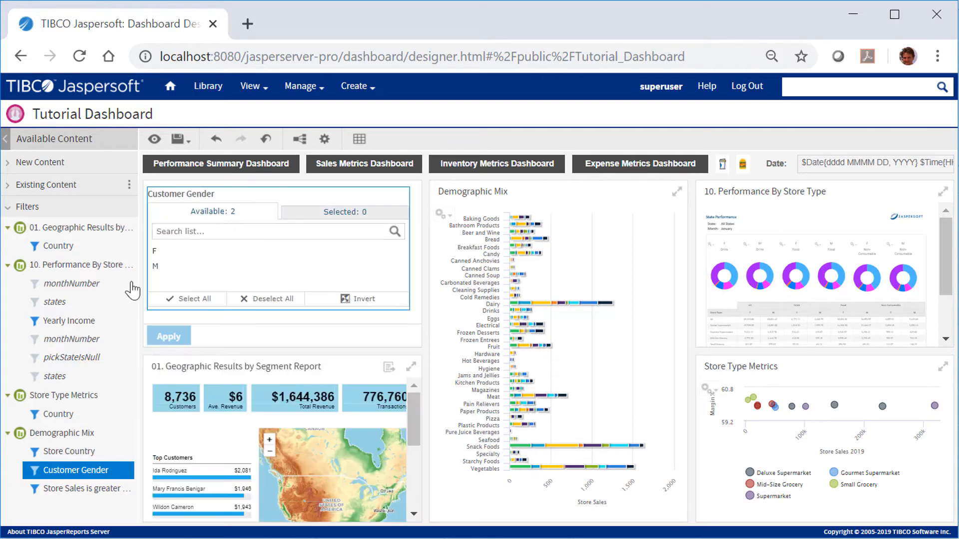
drag(58, 414, 204, 311)
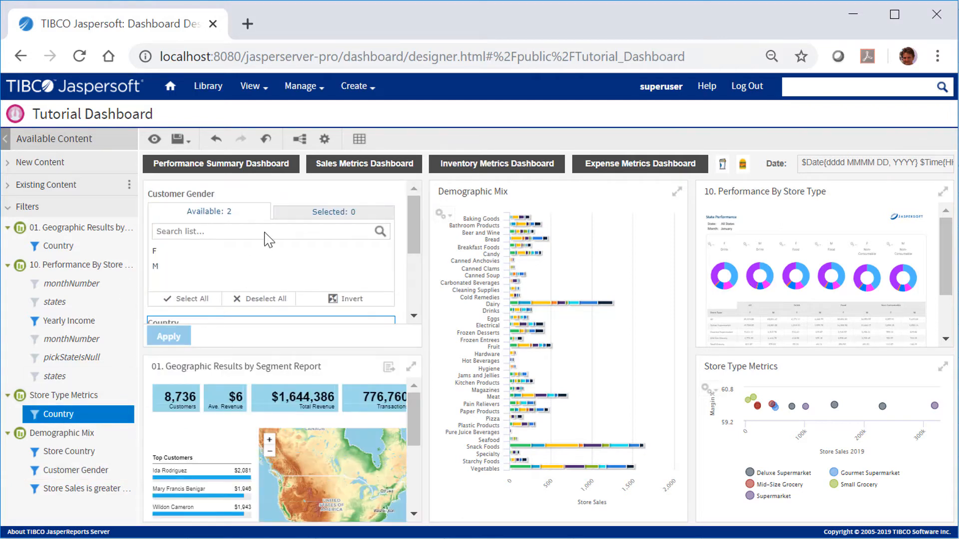
- Set the dashboard properties to show the filter dashlet as a pop-up window
click(324, 140)
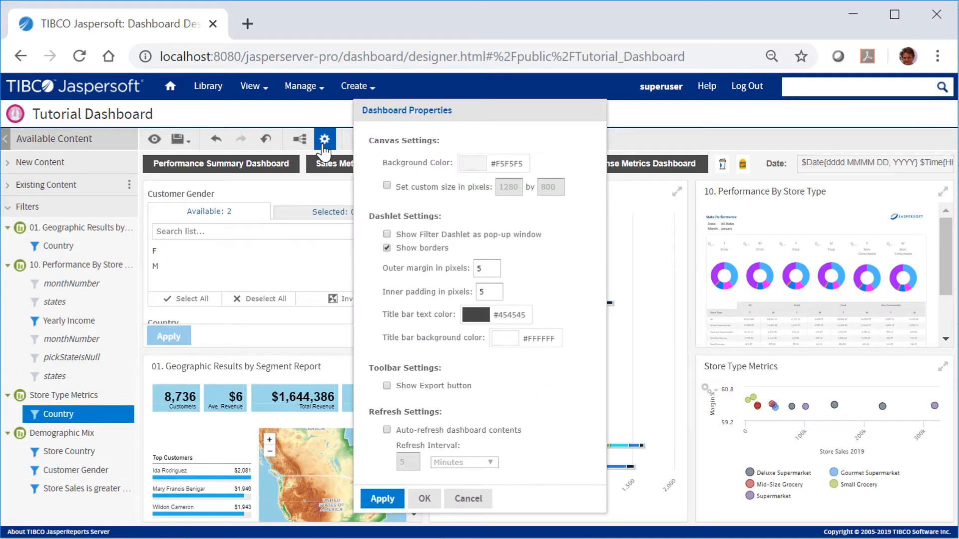
click(386, 234)
click(387, 248)
click(423, 499)
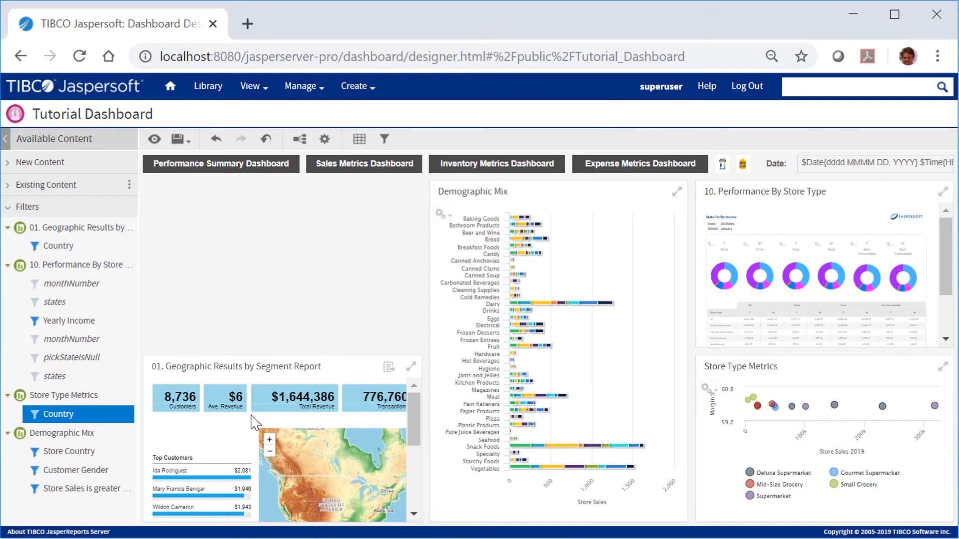
- Move the Geographic Results dashlet up into the emptied space and open the pop-up filter group to check it
drag(233, 372, 235, 257)
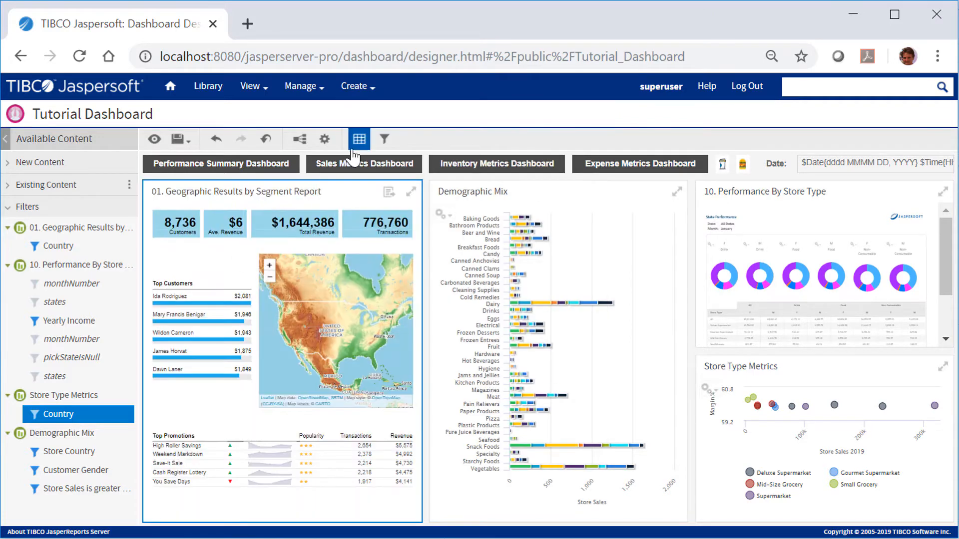
click(384, 139)
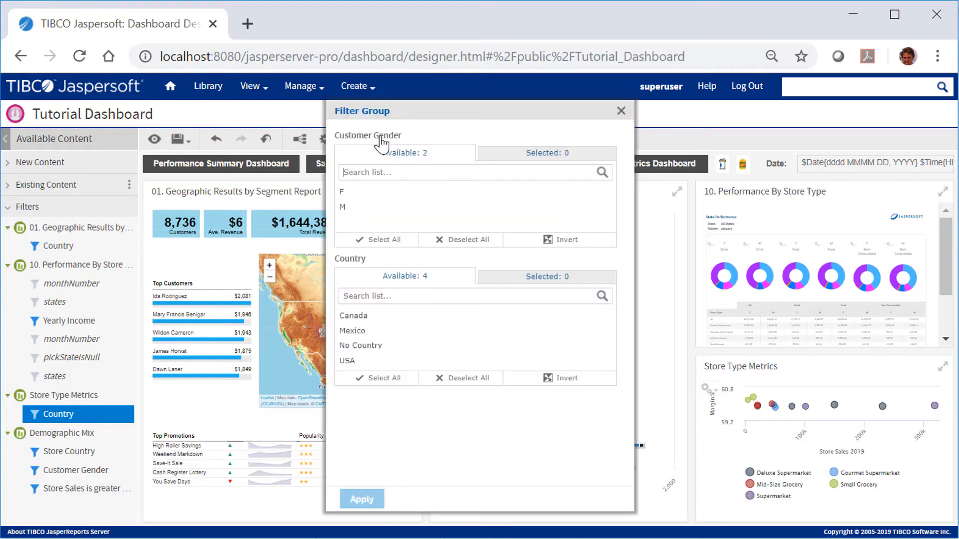
click(621, 110)
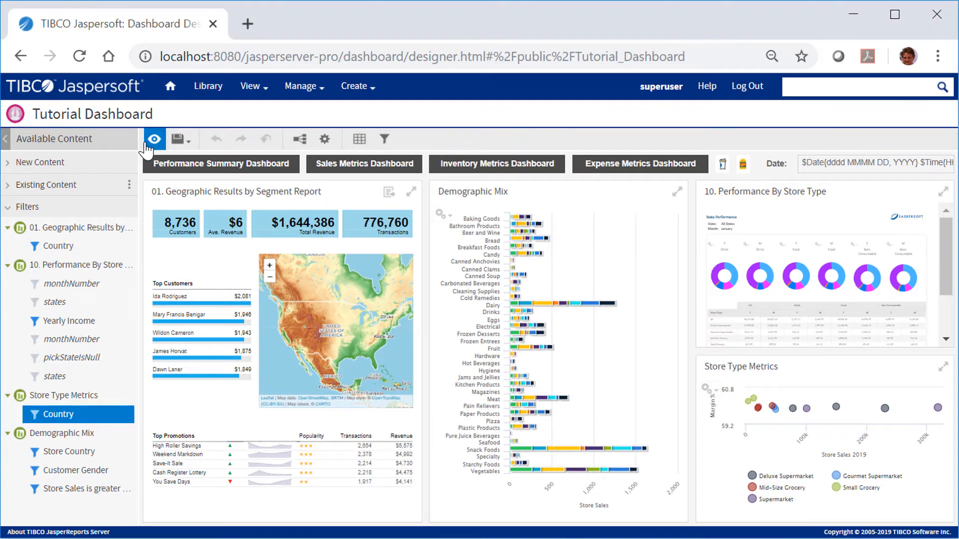
- Preview the dashboard and apply the pop-up filter group with Customer Gender set to F
click(150, 141)
click(326, 114)
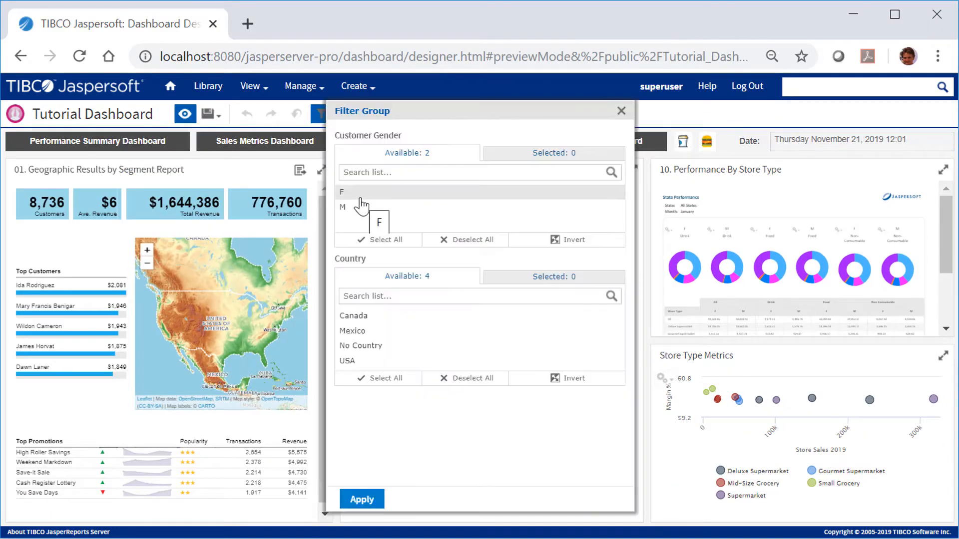
click(360, 197)
drag(353, 107, 37, 99)
click(46, 493)
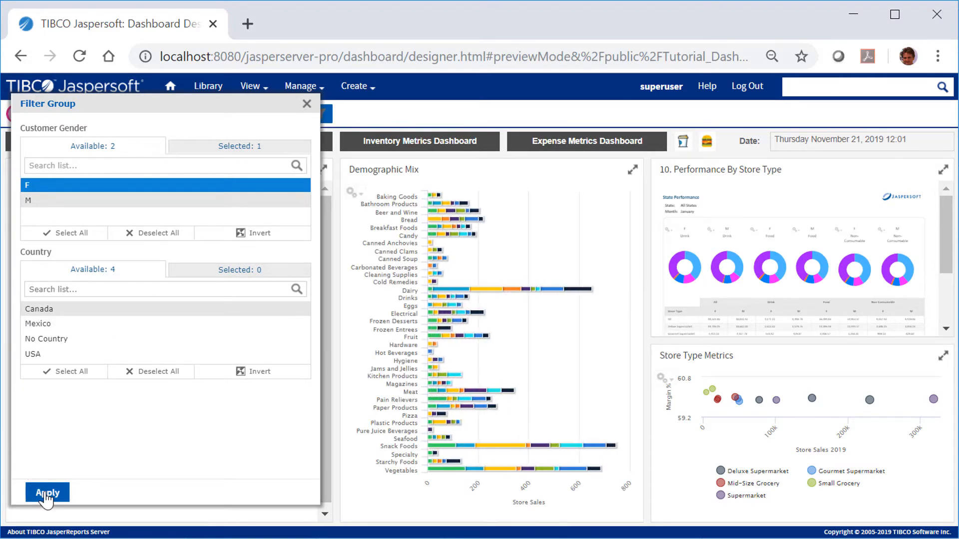
- Apply the pop-up filter group with Country set to Mexico, then close it and leave preview mode
click(38, 325)
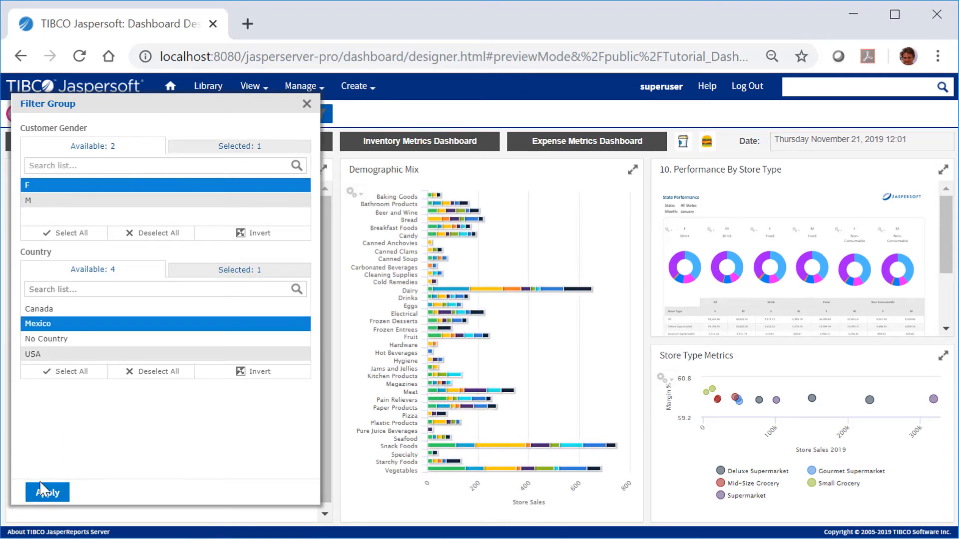
click(46, 494)
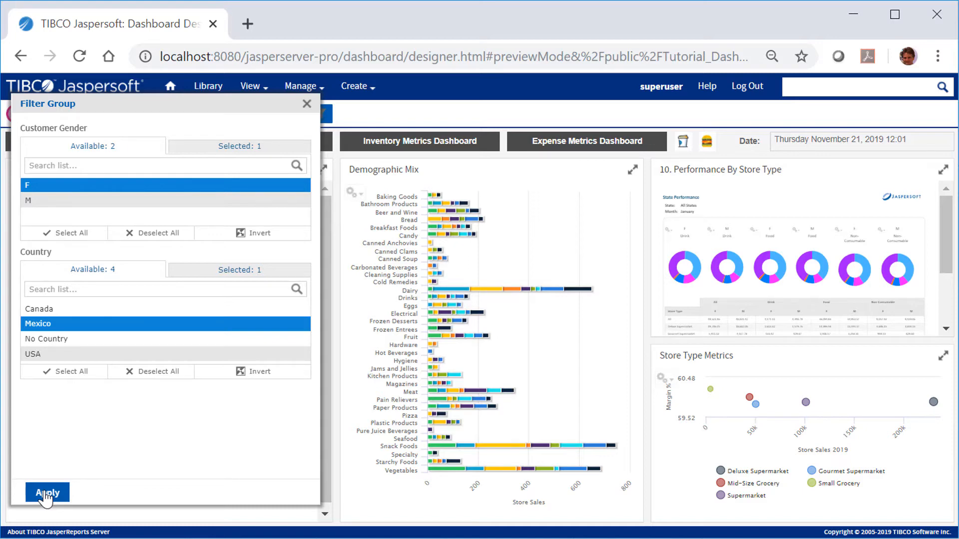
click(48, 493)
click(307, 104)
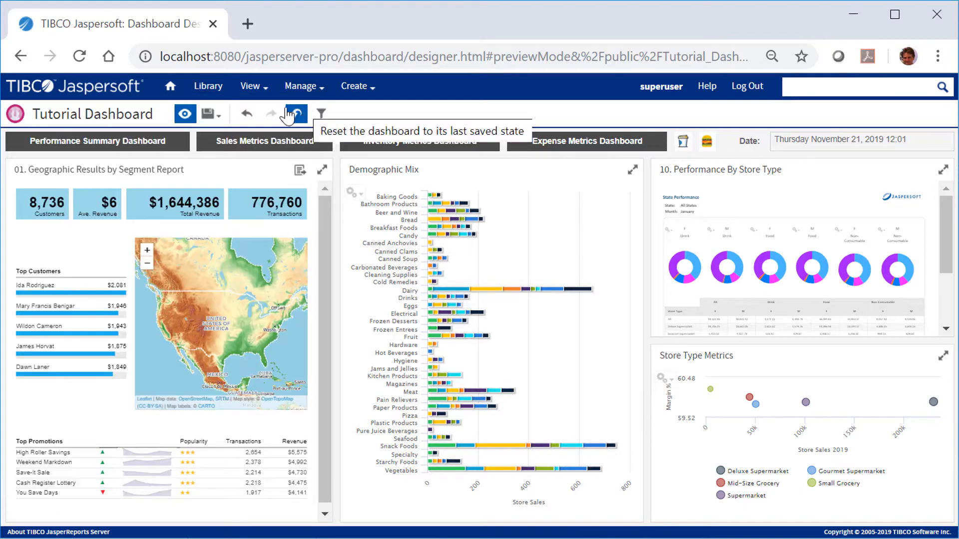
click(184, 114)
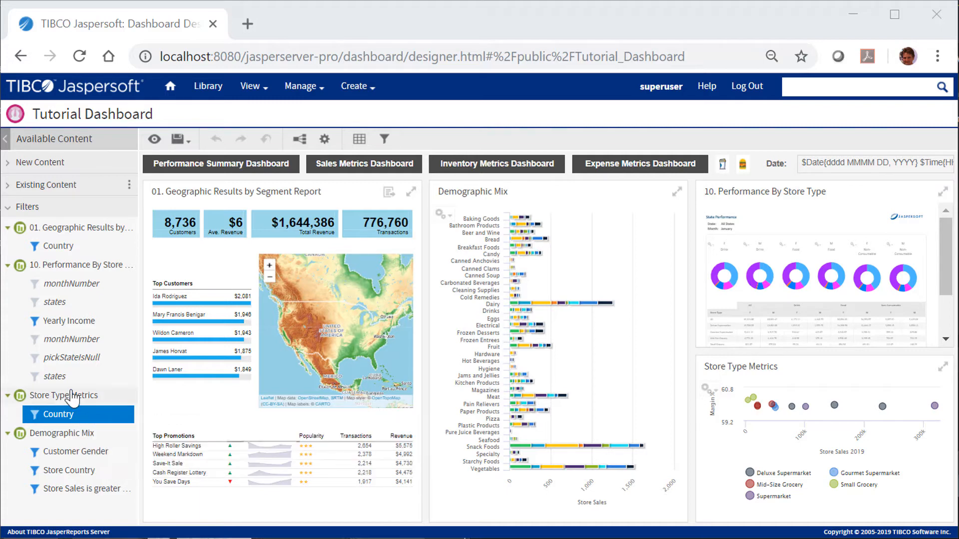
- Map the filter group's Country filter to the Demographic Mix dashlet's Store Country parameter as well
mouse_move(47, 289)
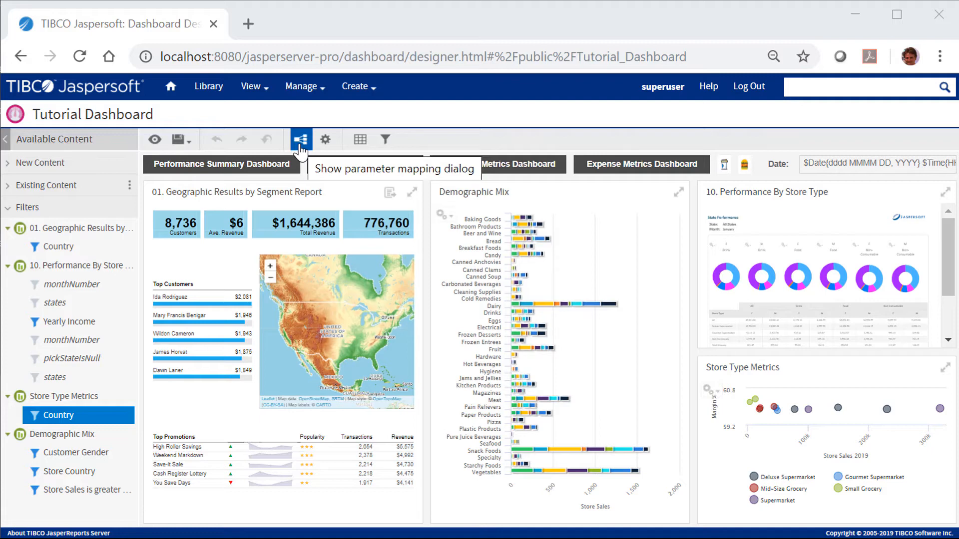
click(300, 143)
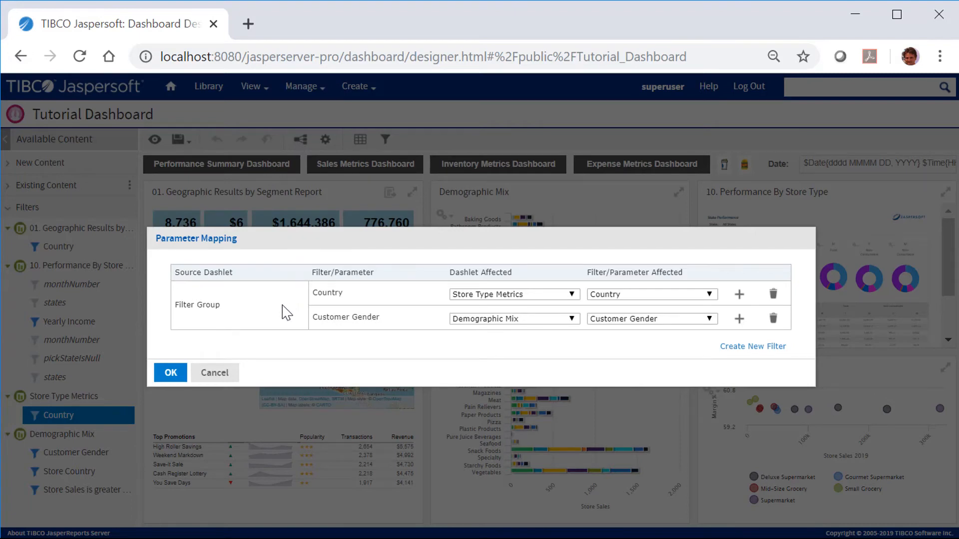
click(739, 296)
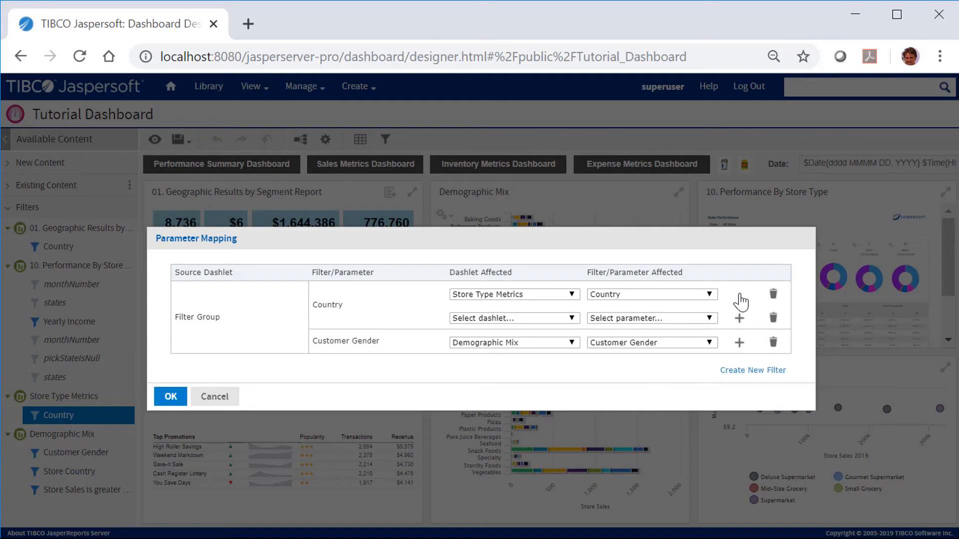
click(572, 320)
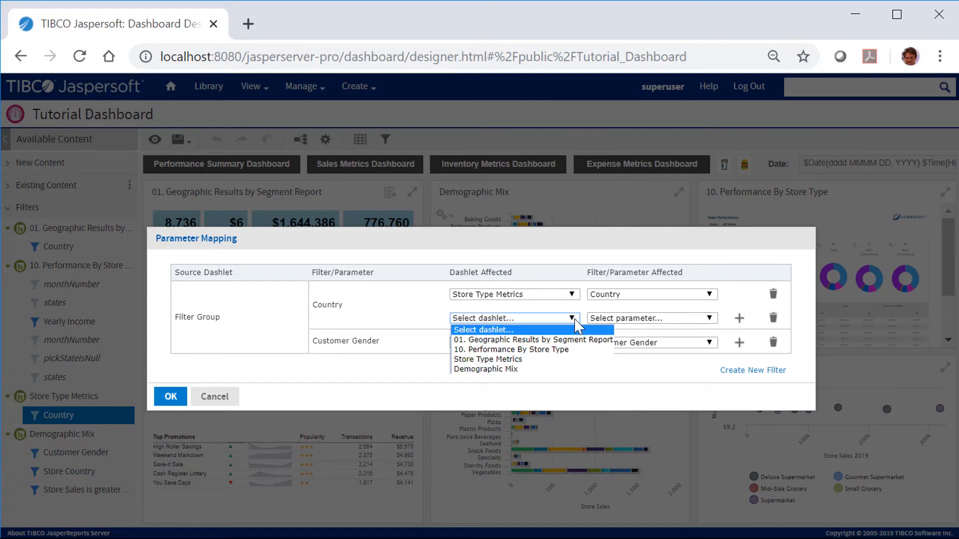
click(542, 369)
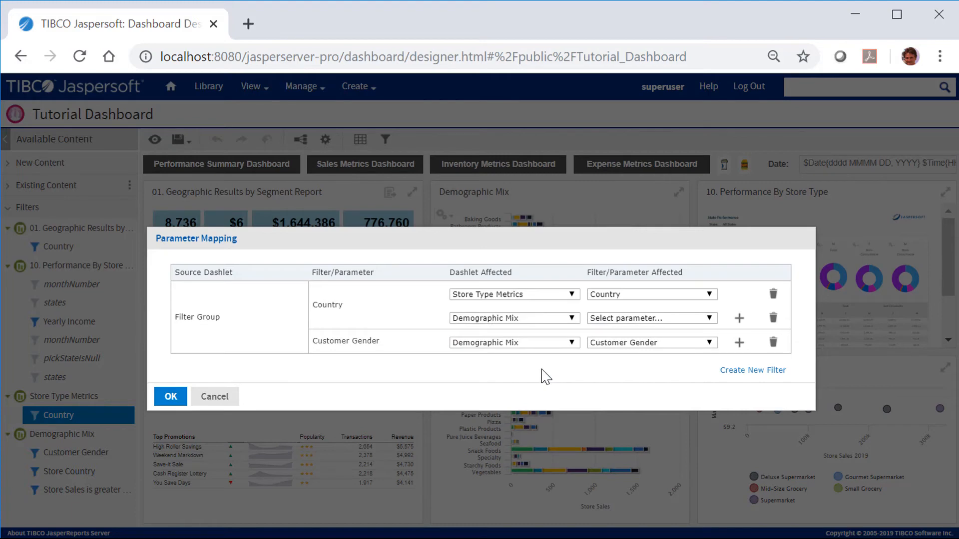
click(709, 319)
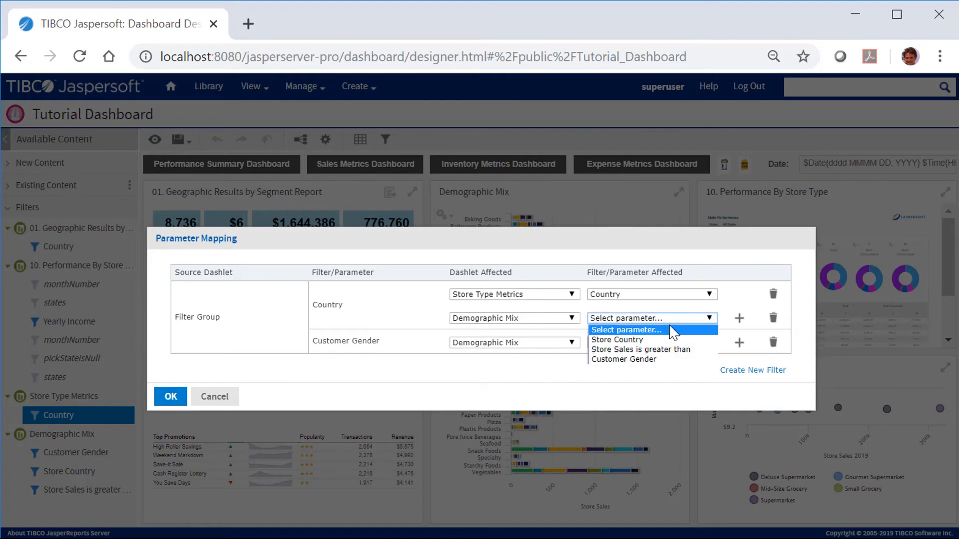
click(643, 341)
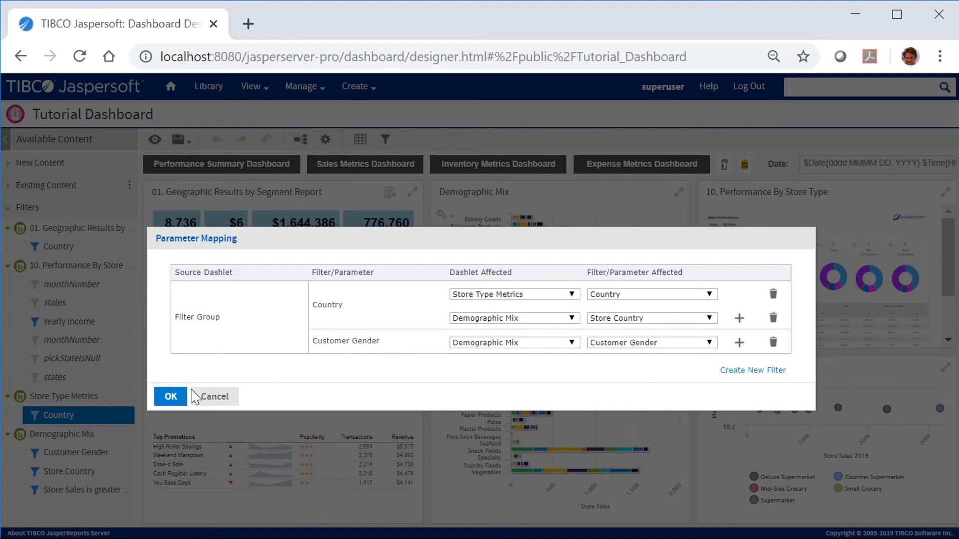
click(170, 396)
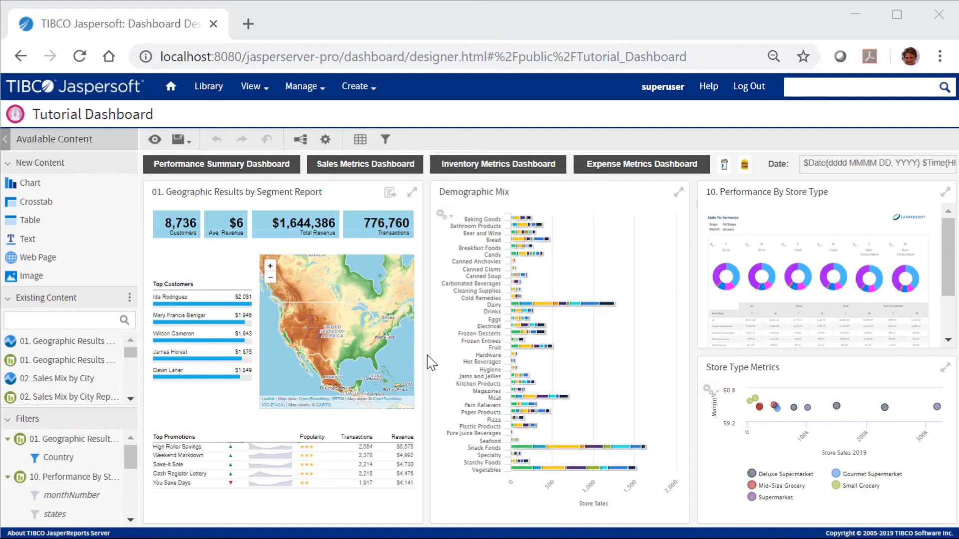
- Rename the Demographic Mix dashlet to "$P{store_country_1} Demographic Mix" so its title shows the chosen country
click(452, 254)
click(446, 214)
click(466, 197)
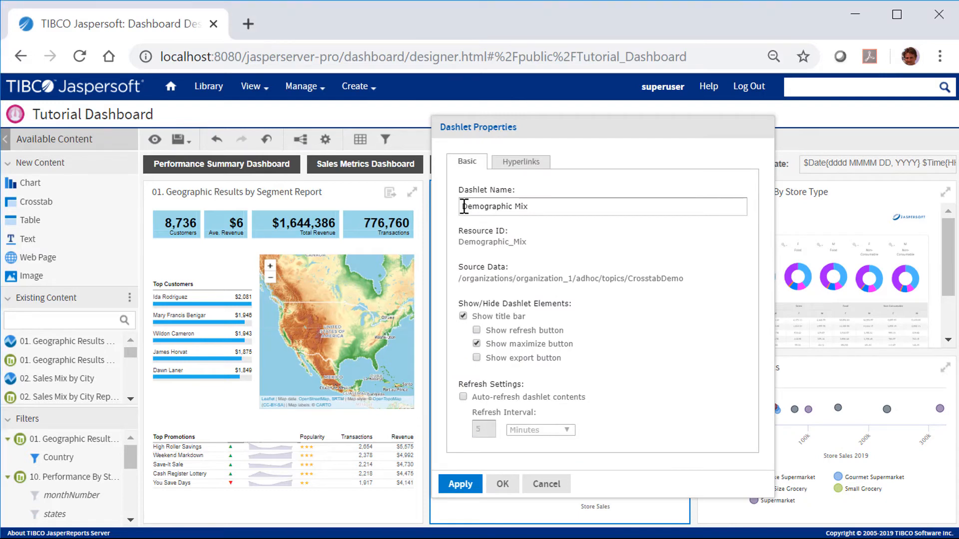
click(464, 206)
text($P{store_country_1})
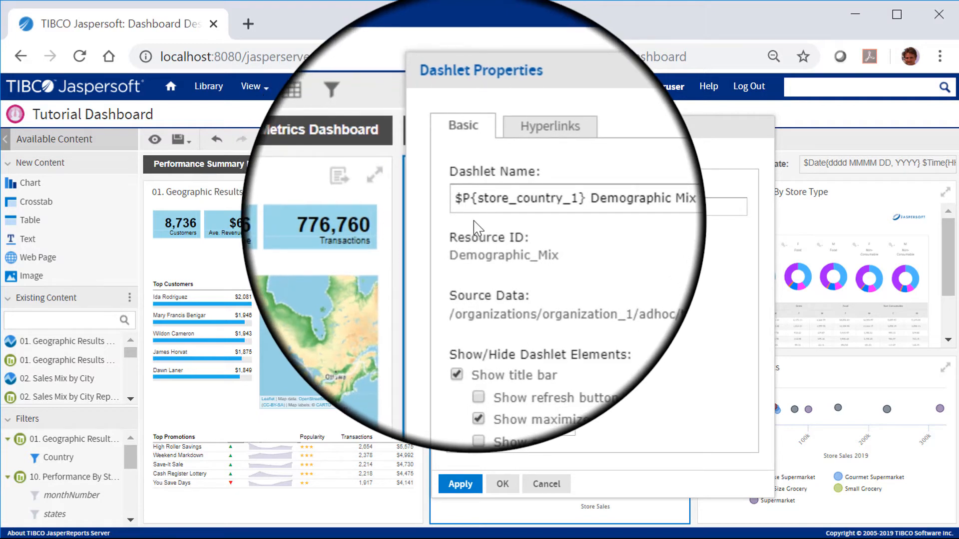
click(499, 492)
- Preview the dashboard and apply the pop-up filter group with Country set to Mexico
click(155, 139)
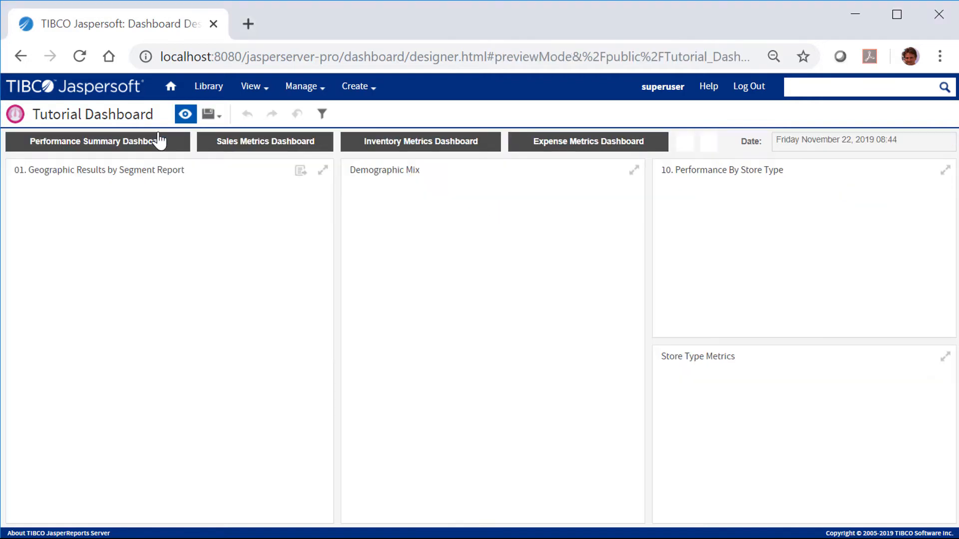
click(323, 115)
drag(329, 109, 24, 119)
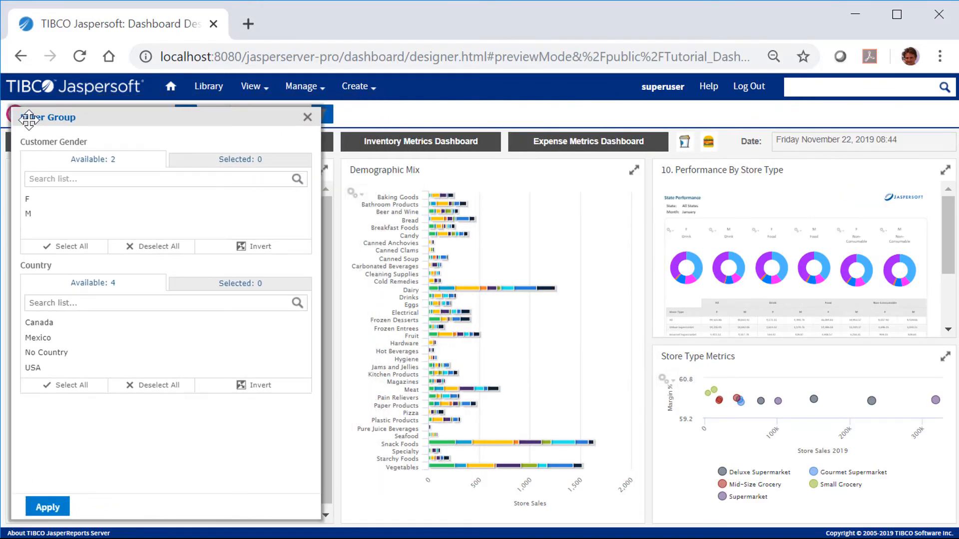
click(55, 339)
click(48, 507)
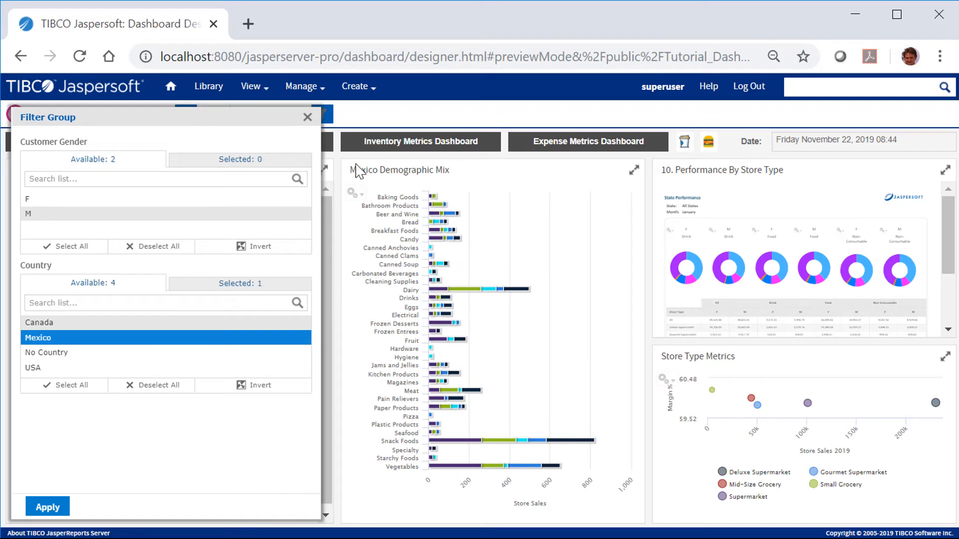
click(310, 117)
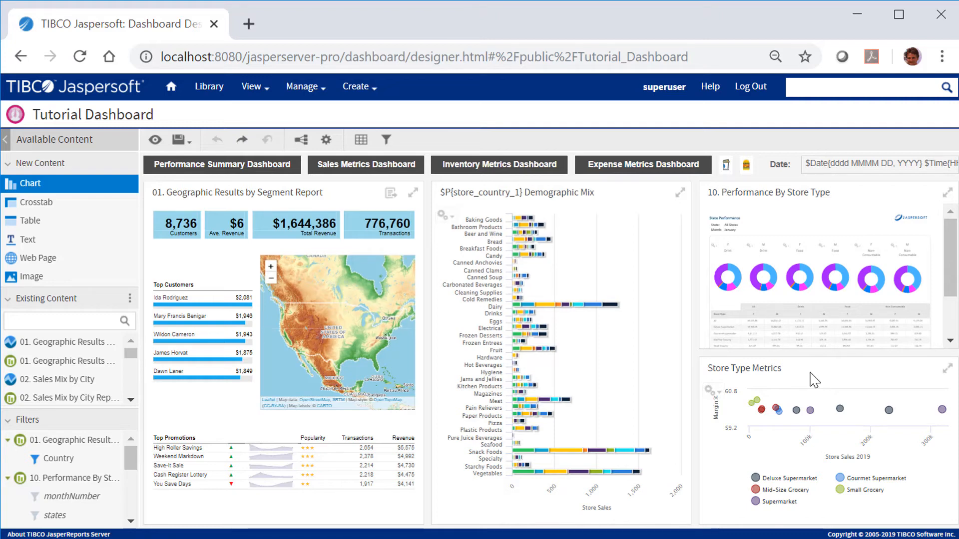
- Enable chart hyperlinks with the Update page action on the Store Type Metrics dashlet and open its parameter mapping
right_click(814, 380)
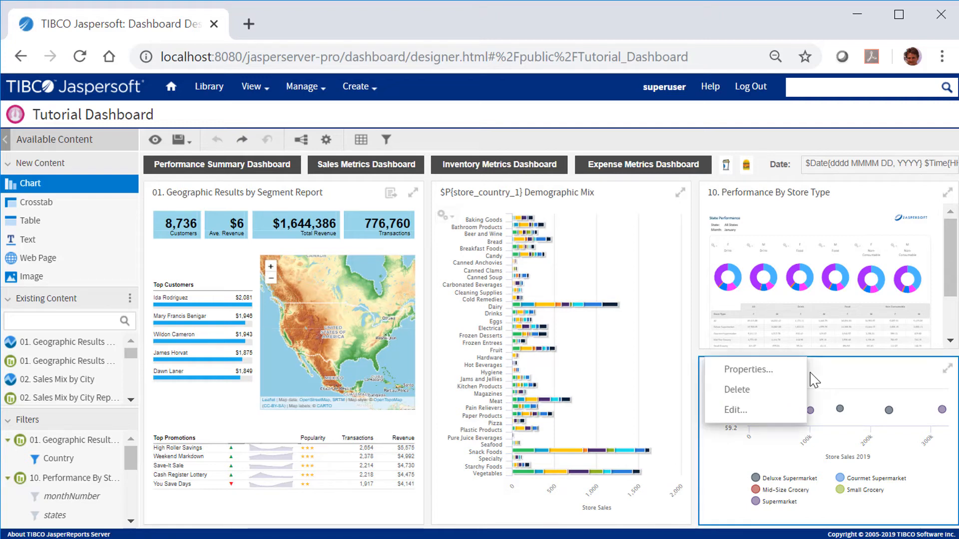
click(792, 371)
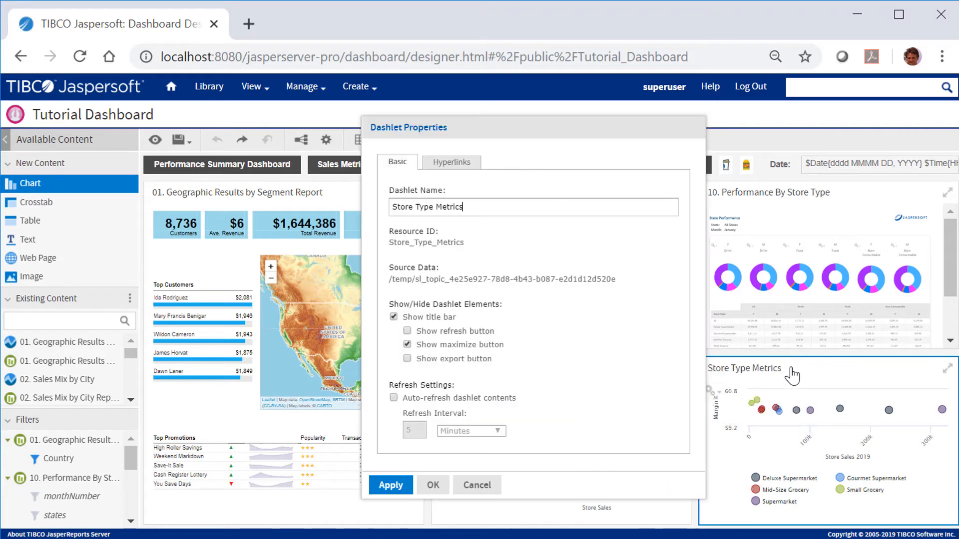
click(473, 164)
click(394, 211)
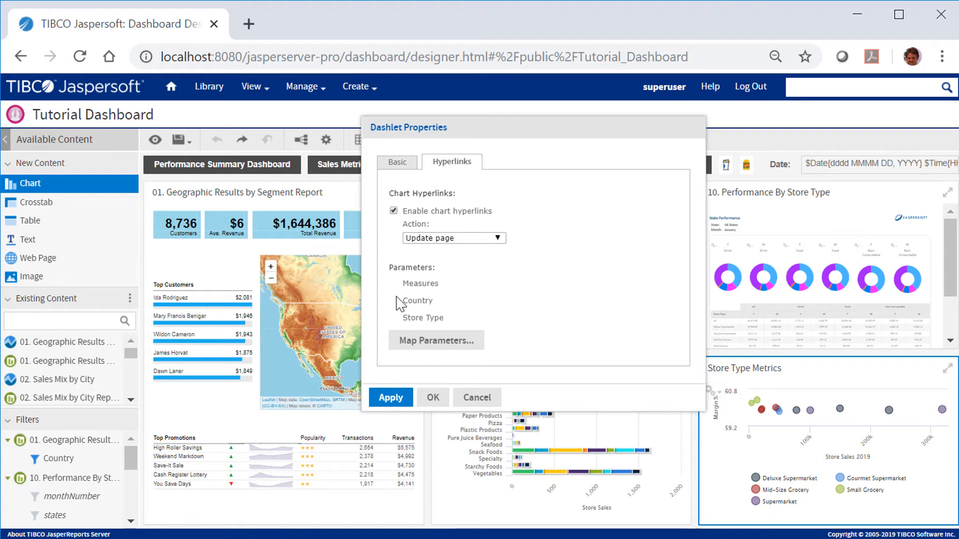
click(410, 340)
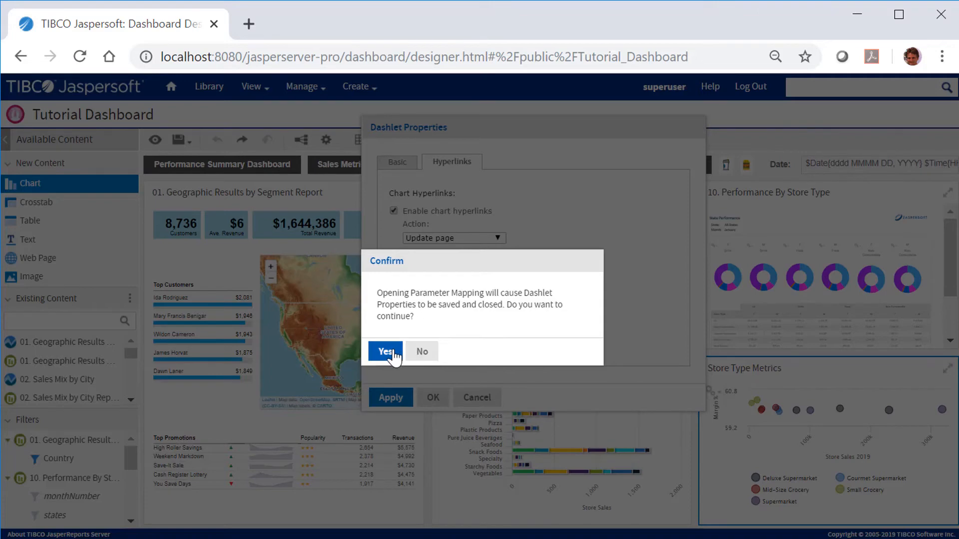
click(386, 351)
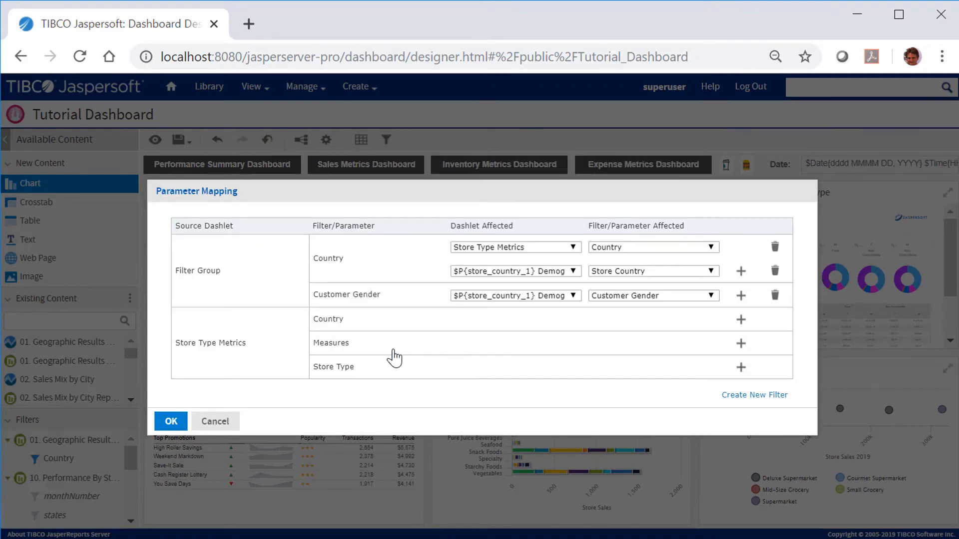
- Map the Store Type Metrics Country parameter to the Demographic Mix dashlet's Store Country parameter
click(739, 321)
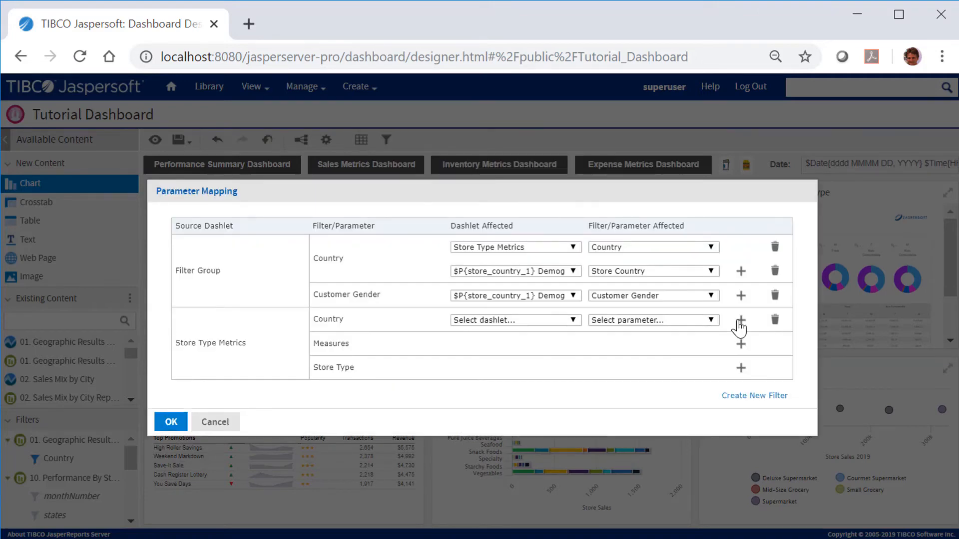
click(578, 321)
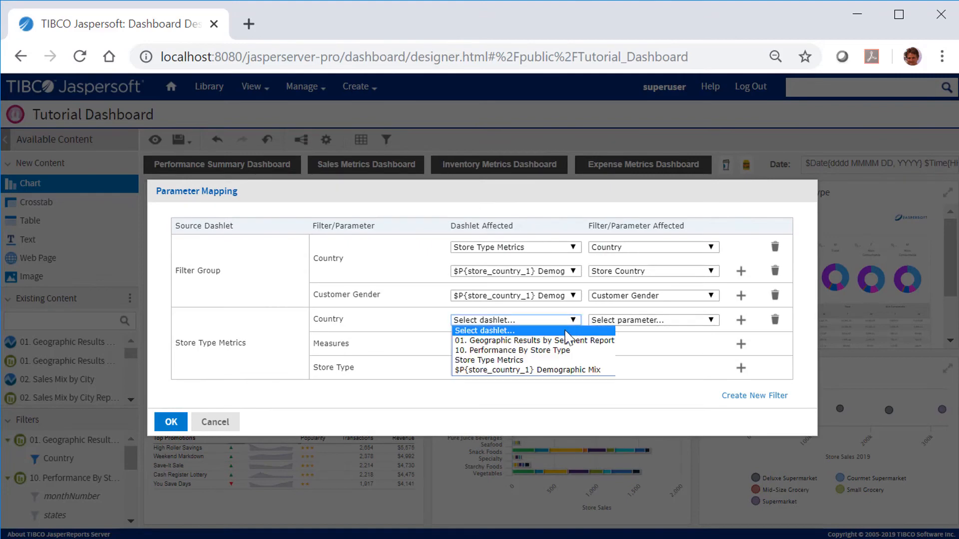
click(566, 370)
click(711, 322)
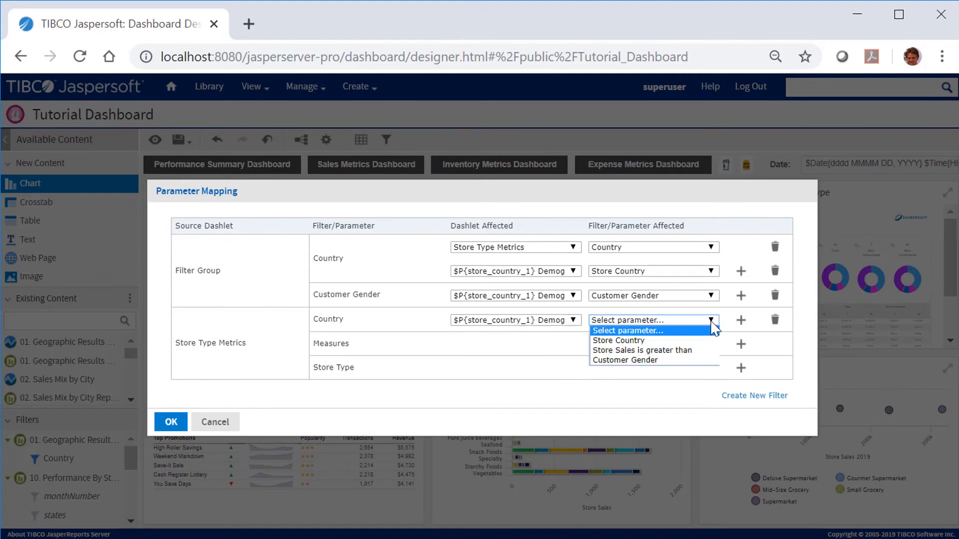
click(669, 341)
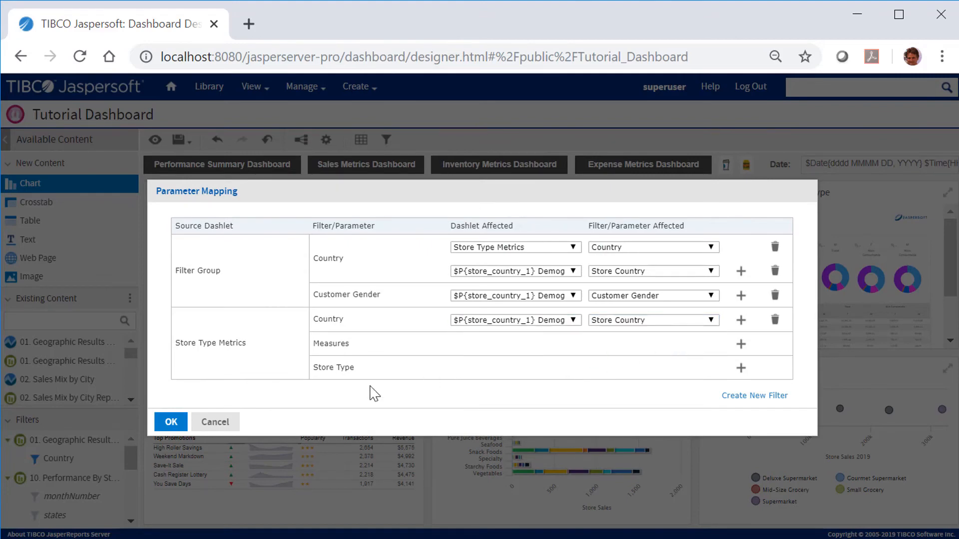
click(173, 422)
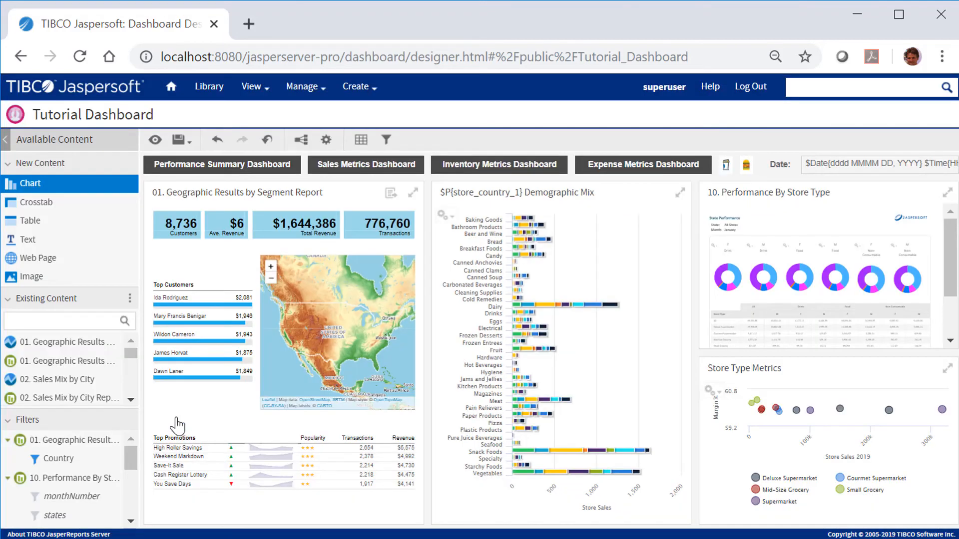
- Preview the dashboard, test the Store Type Metrics chart links on Demographic Mix, and undo the last link
click(155, 140)
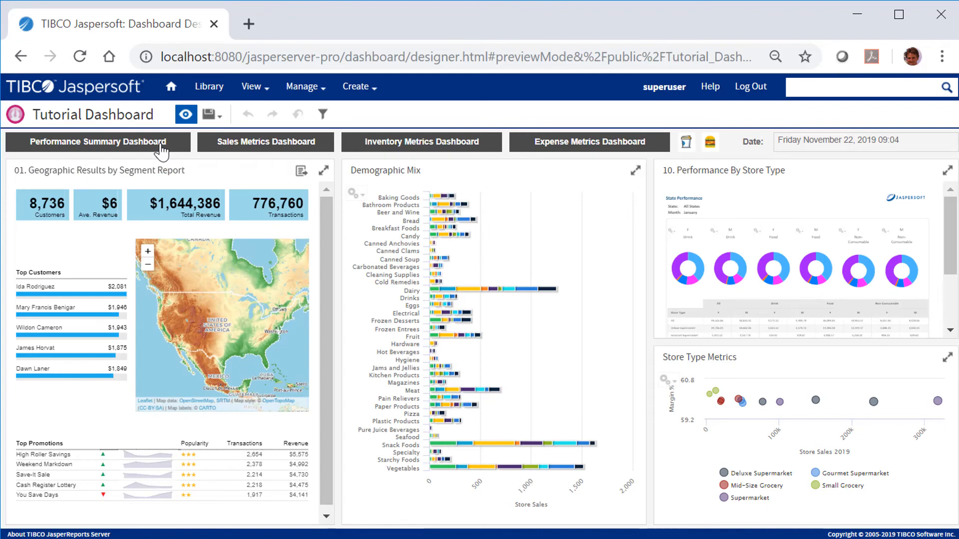
click(816, 401)
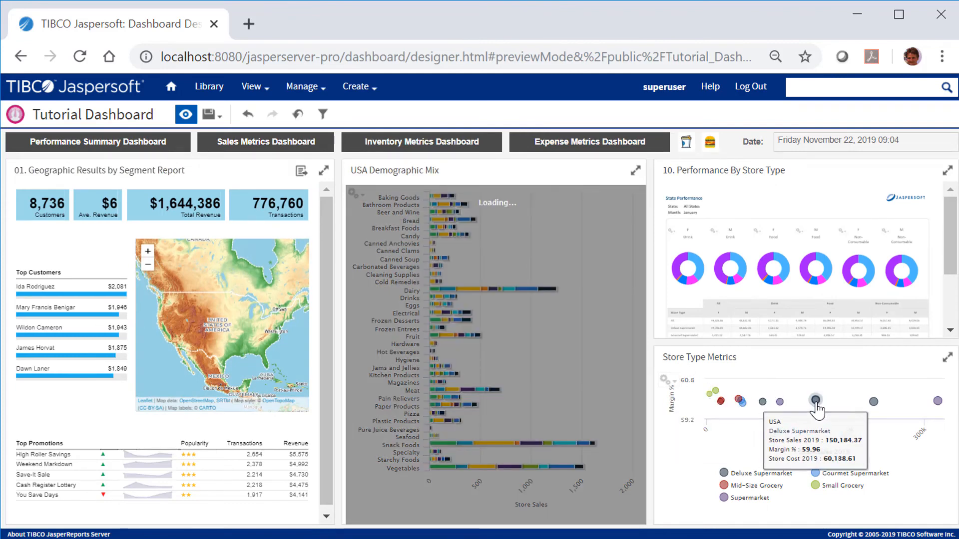
click(780, 402)
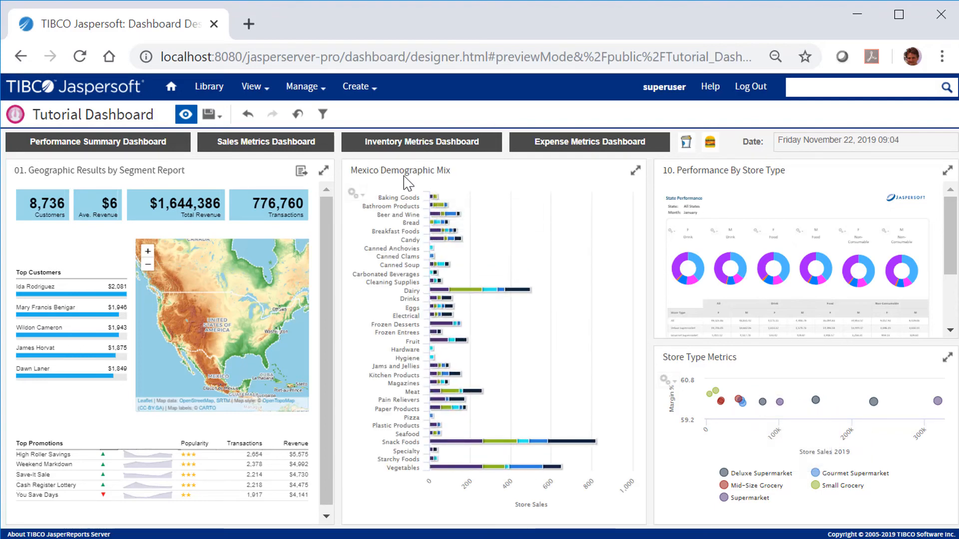
click(248, 116)
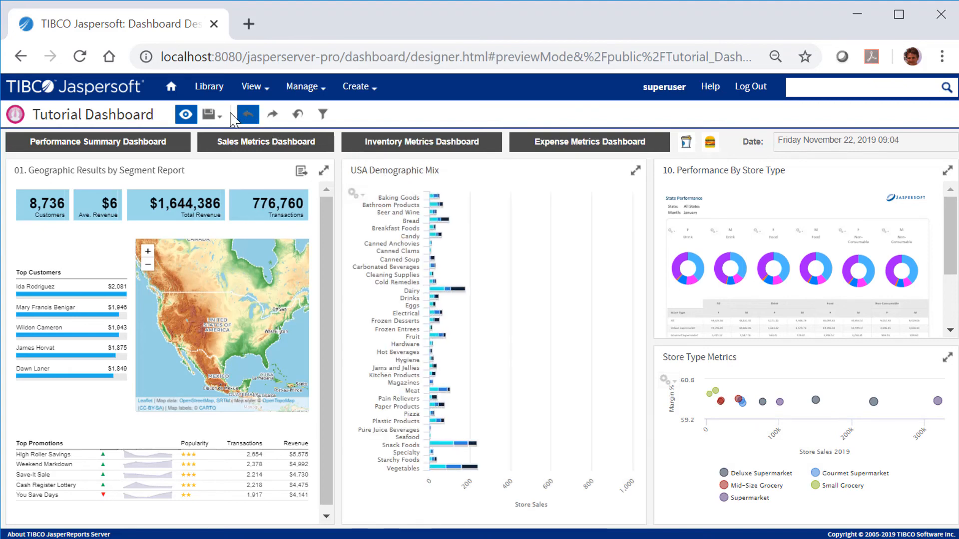
- Back in the designer, open the Demographic Mix dashlet's properties and enable chart hyperlinks with the Replace page action
click(186, 115)
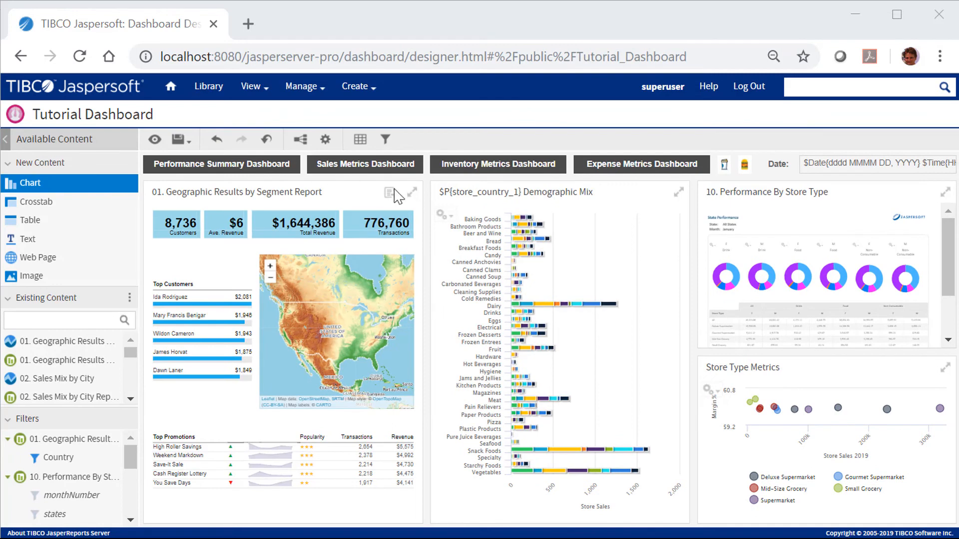
right_click(519, 231)
click(499, 236)
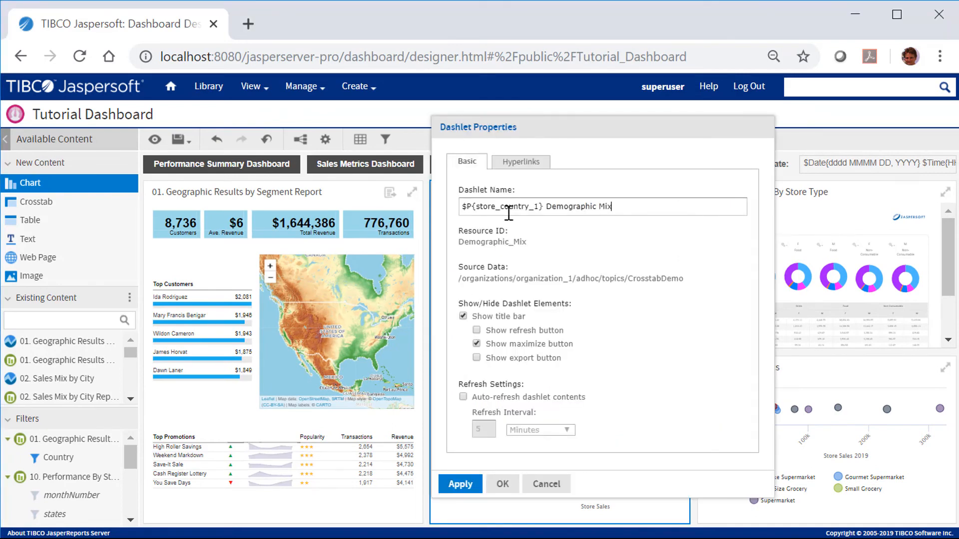
click(511, 161)
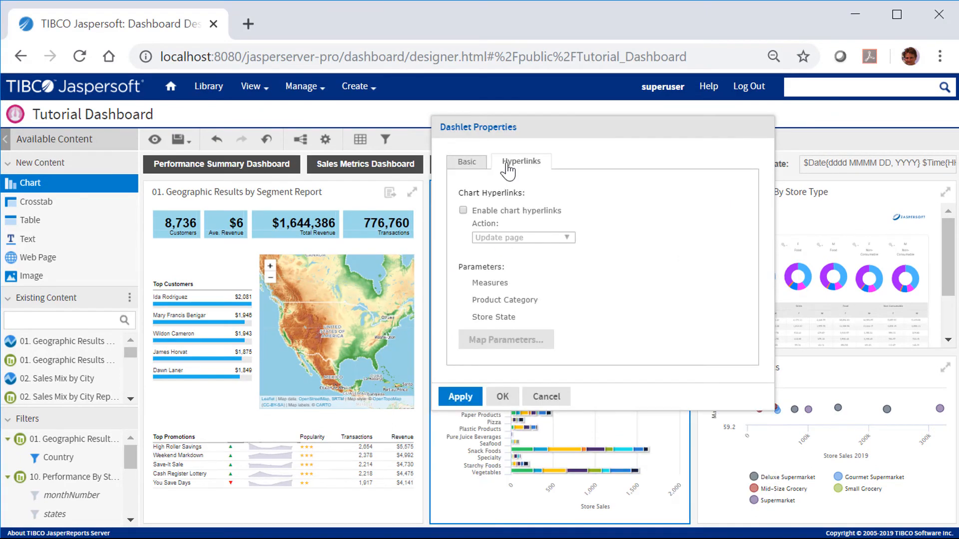
click(463, 210)
click(519, 238)
click(516, 269)
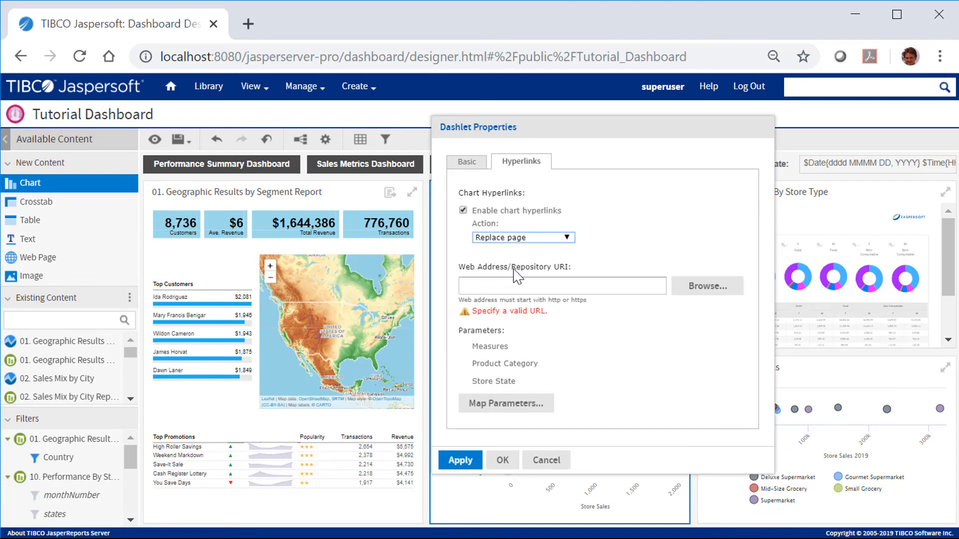
- Browse the repository for "kpi", set 4. Product Category KPIs as the hyperlink target, review its parameter URI, and apply
click(690, 292)
click(443, 170)
text(k)
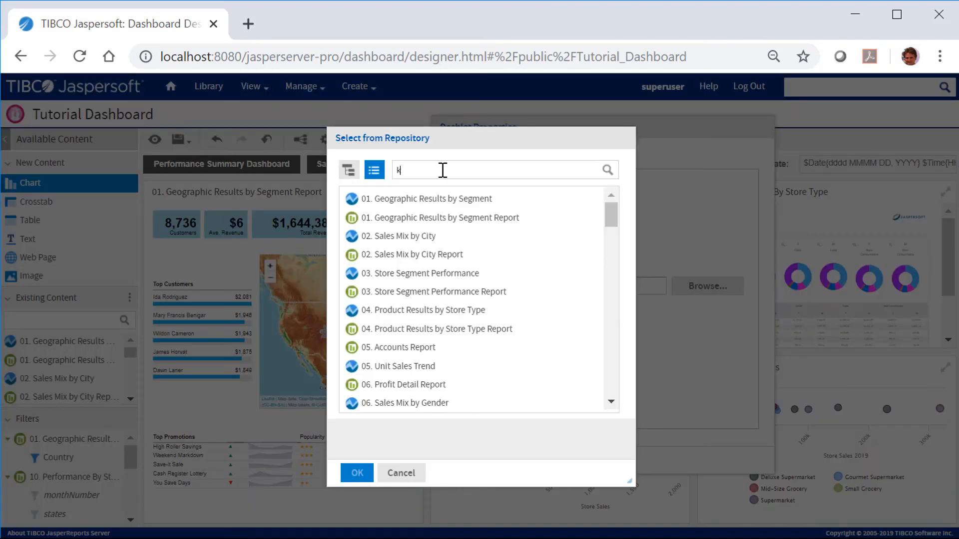
text(pi)
click(395, 202)
click(358, 473)
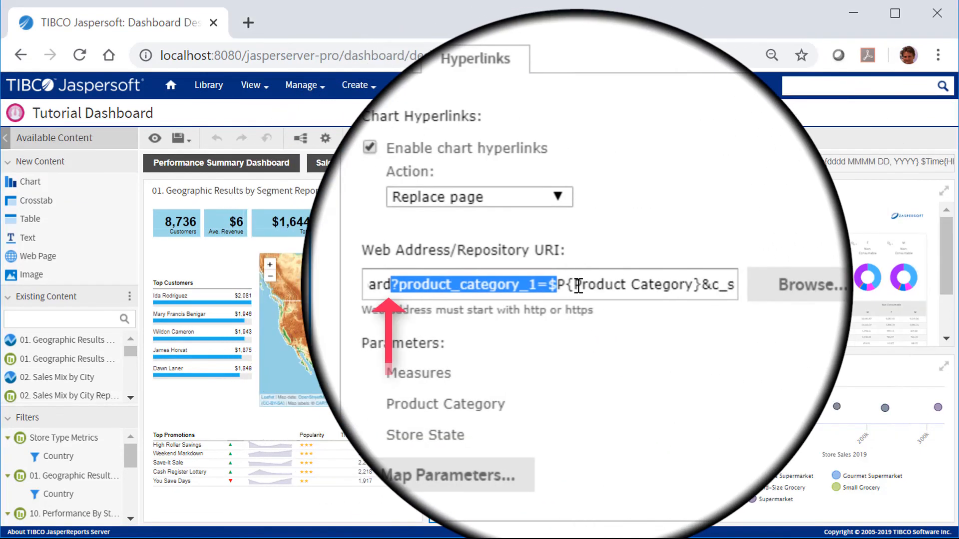
drag(578, 286, 586, 286)
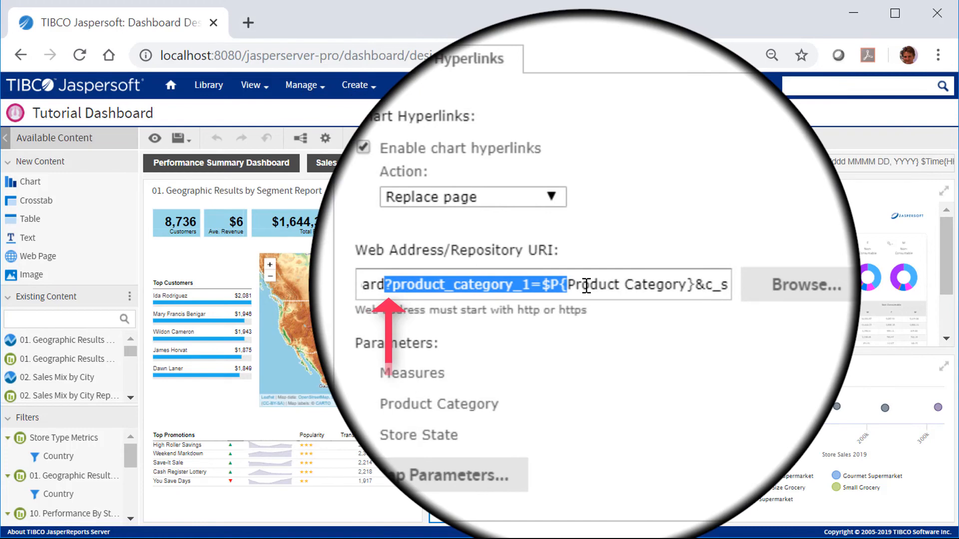
drag(586, 286, 669, 281)
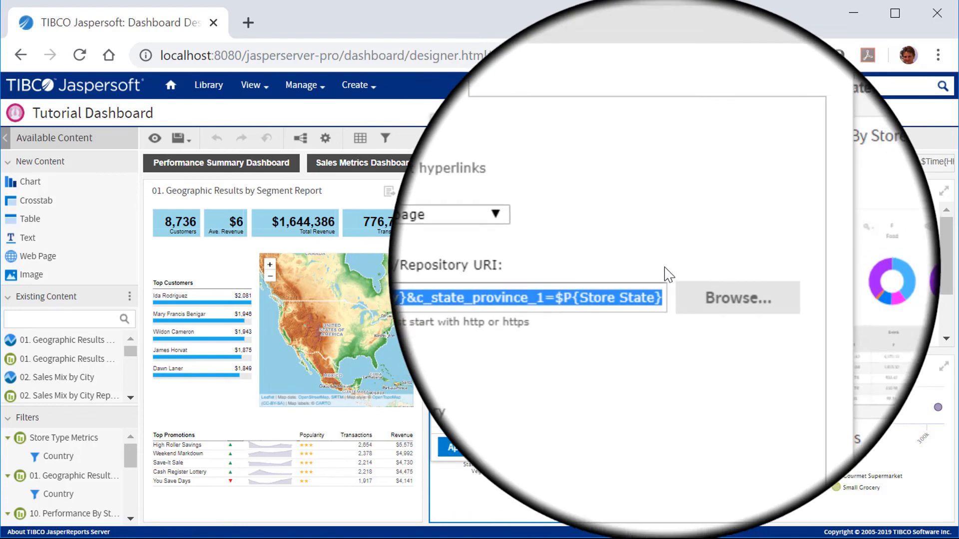
click(496, 448)
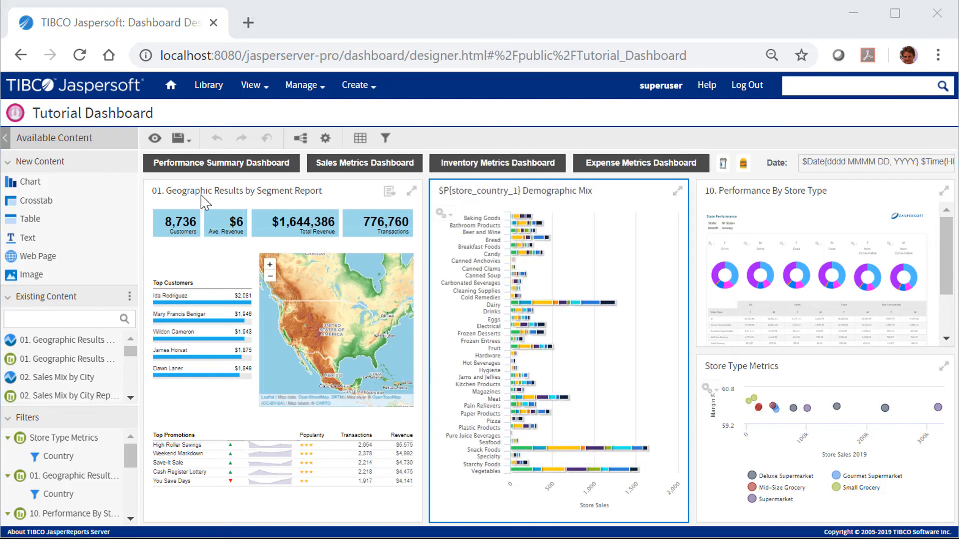
- Preview the dashboard, follow the Dairy bar link on Demographic Mix to Product Category KPIs, and go back
click(148, 144)
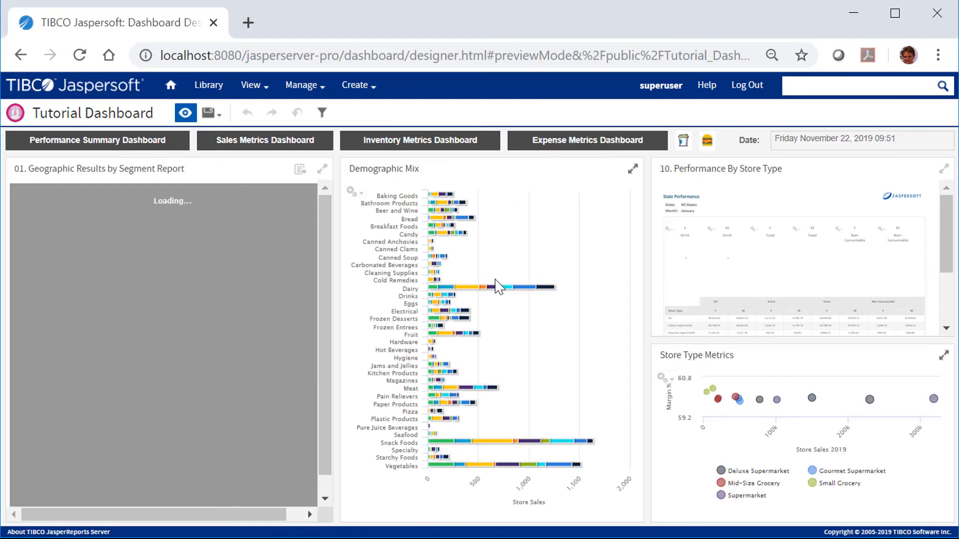
click(523, 296)
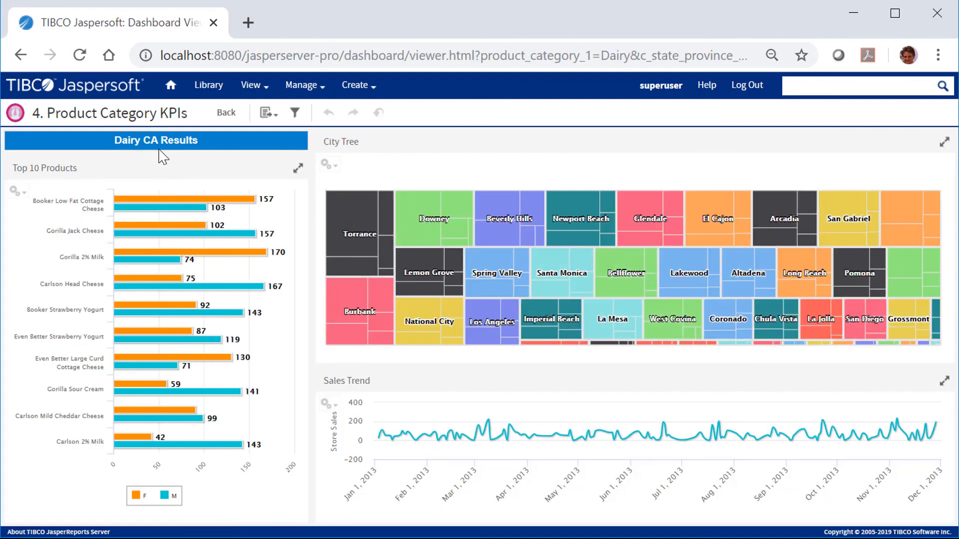
click(226, 113)
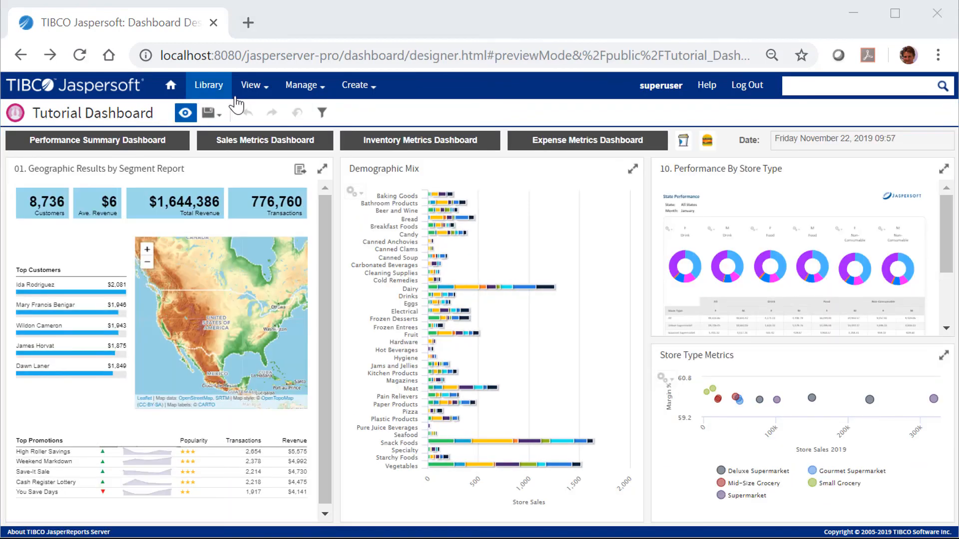
- Open Tutorial Dashboard from the Dashboards repository list, test the Snack Foods bar link, and return to the dashboard
mouse_move(250, 86)
click(258, 110)
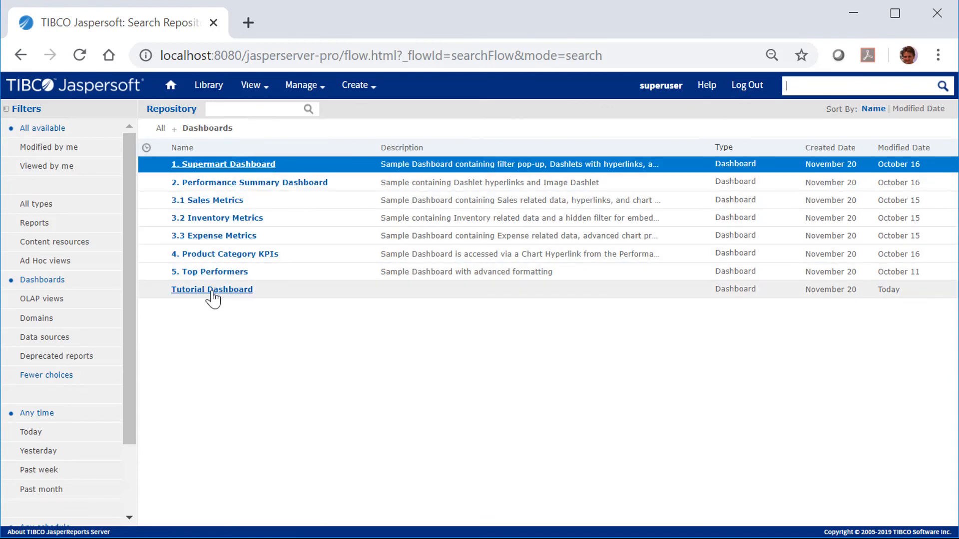
click(212, 291)
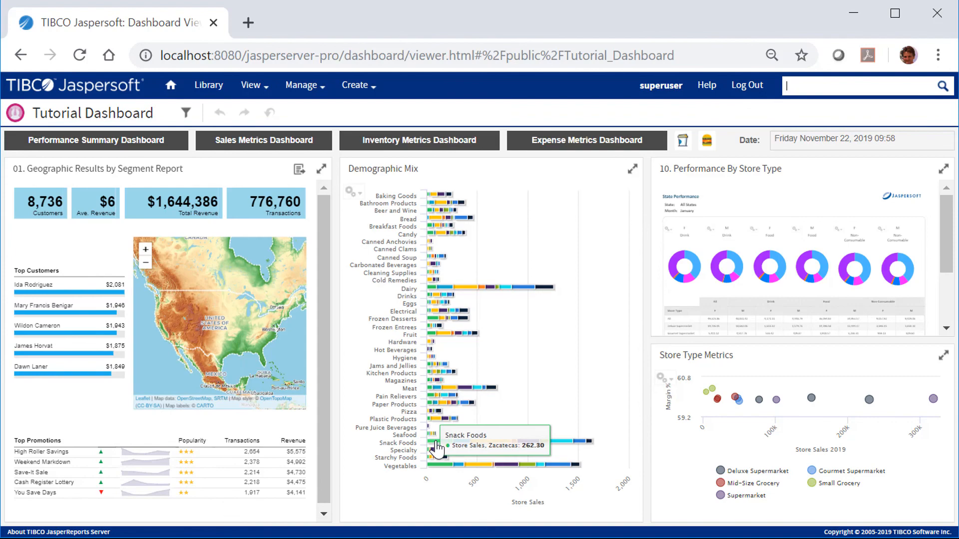
click(436, 446)
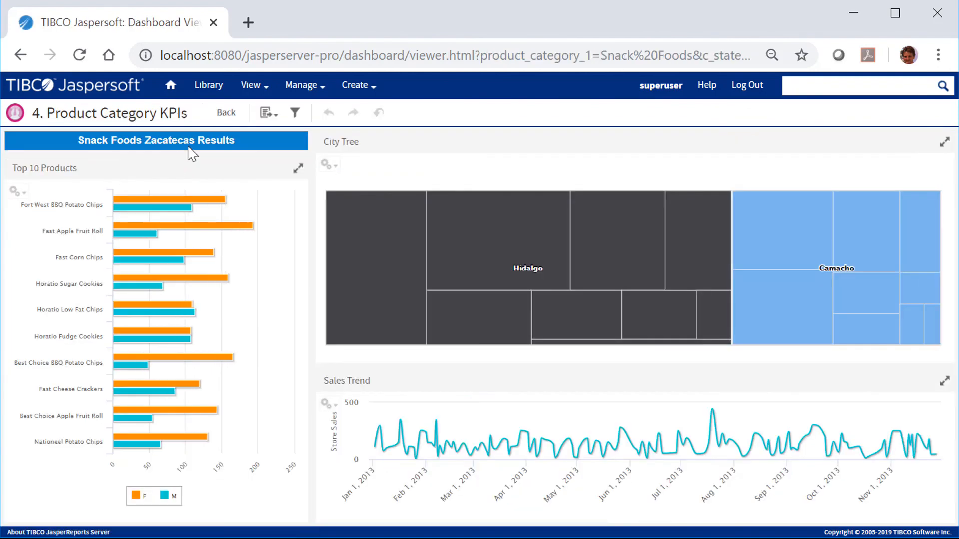
click(218, 114)
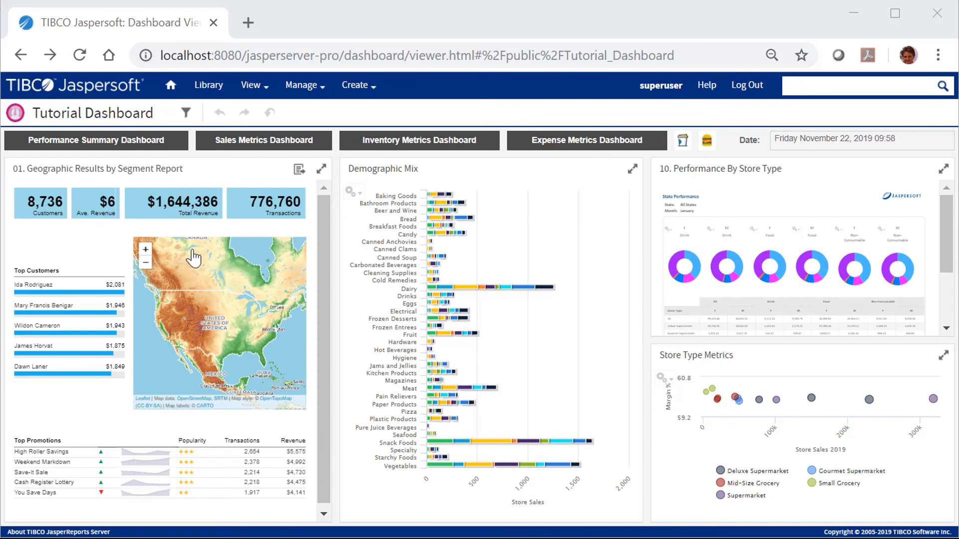
click(206, 316)
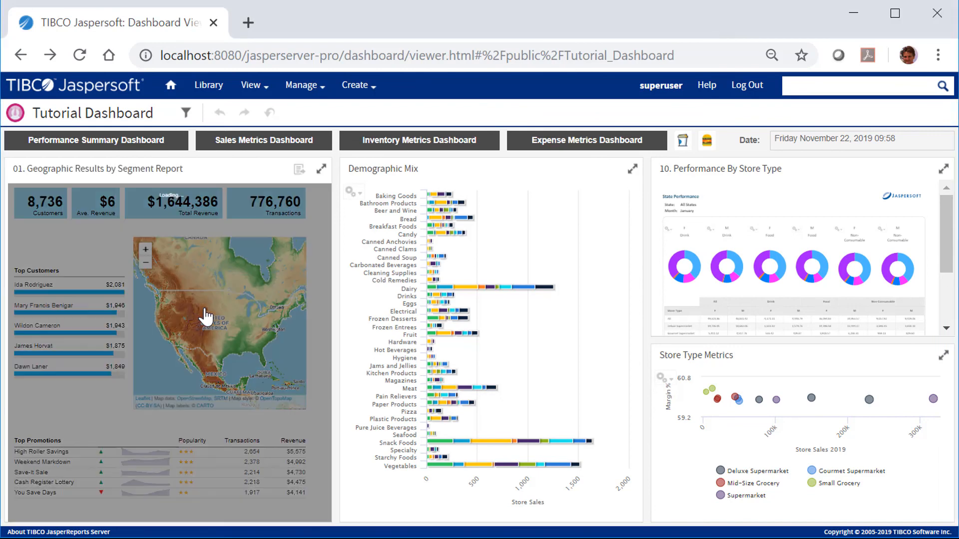
click(51, 315)
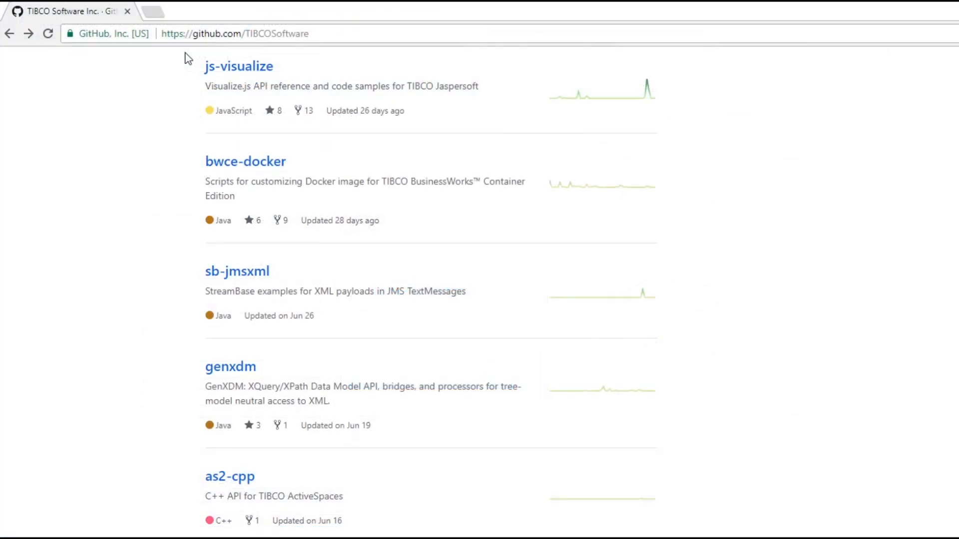
- Open the TIBCOSoftware js-visualize repository on GitHub and scroll down to its Dashboard Samples section
click(210, 67)
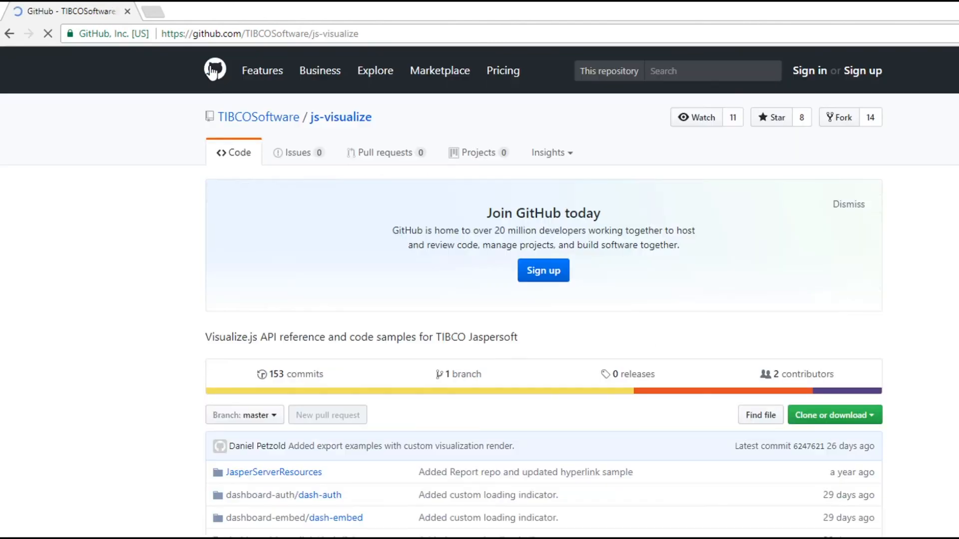
scroll(212, 72, down, 7)
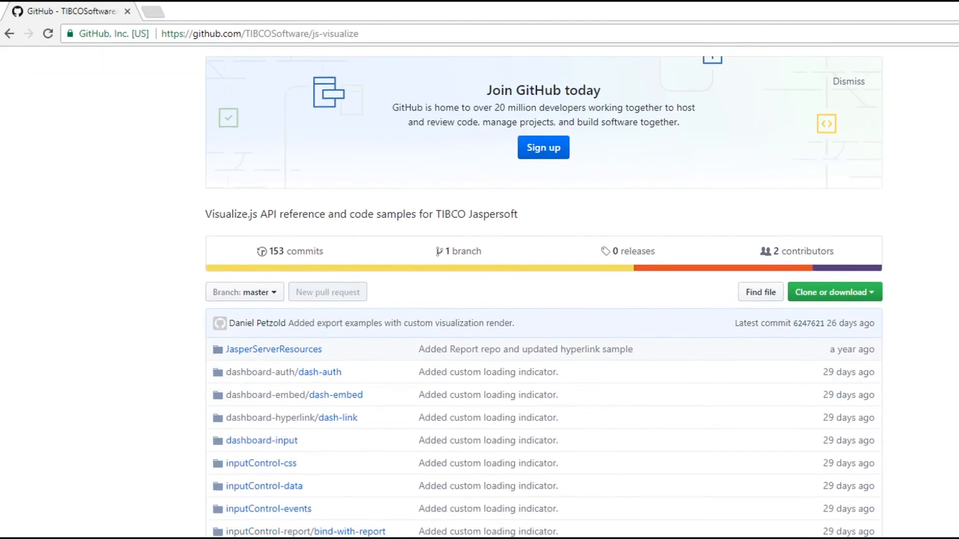
scroll(544, 293, down, 8)
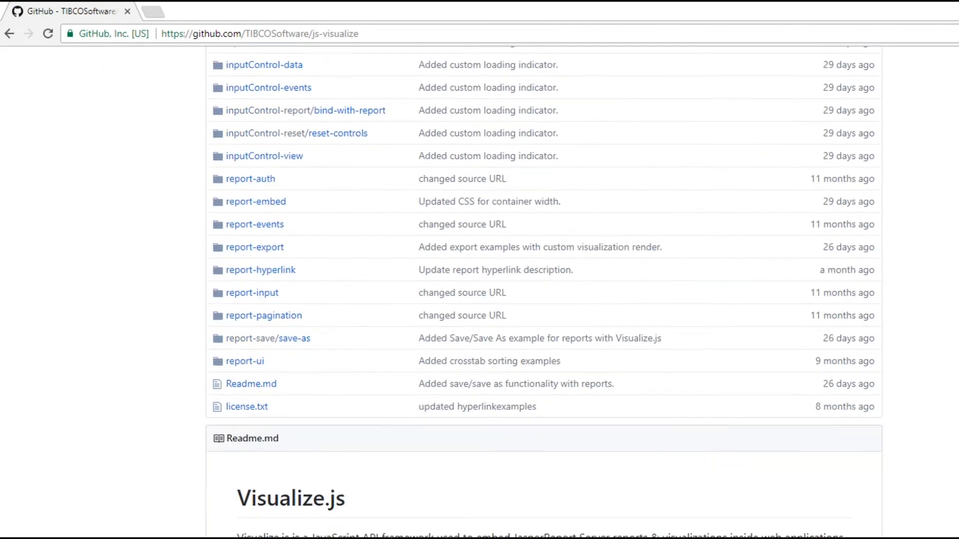
scroll(544, 293, down, 15)
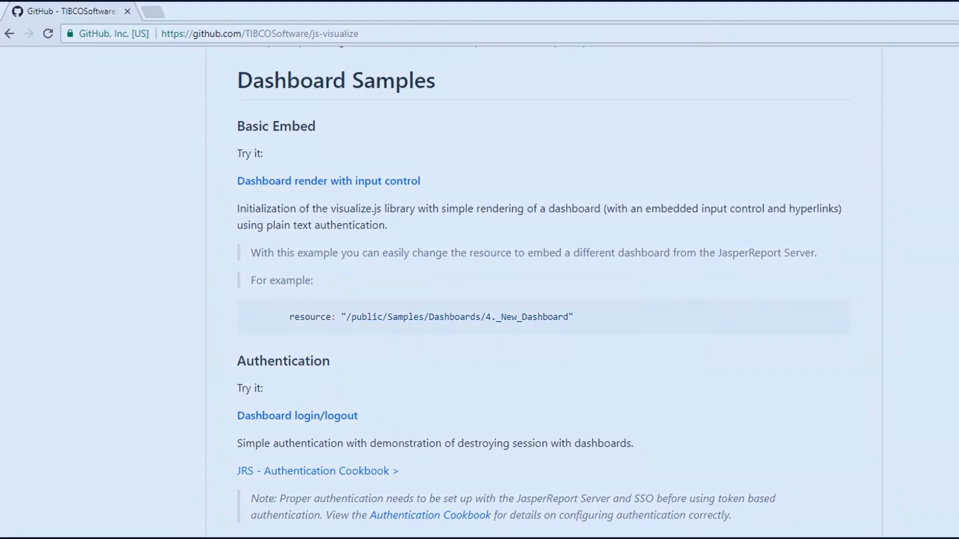